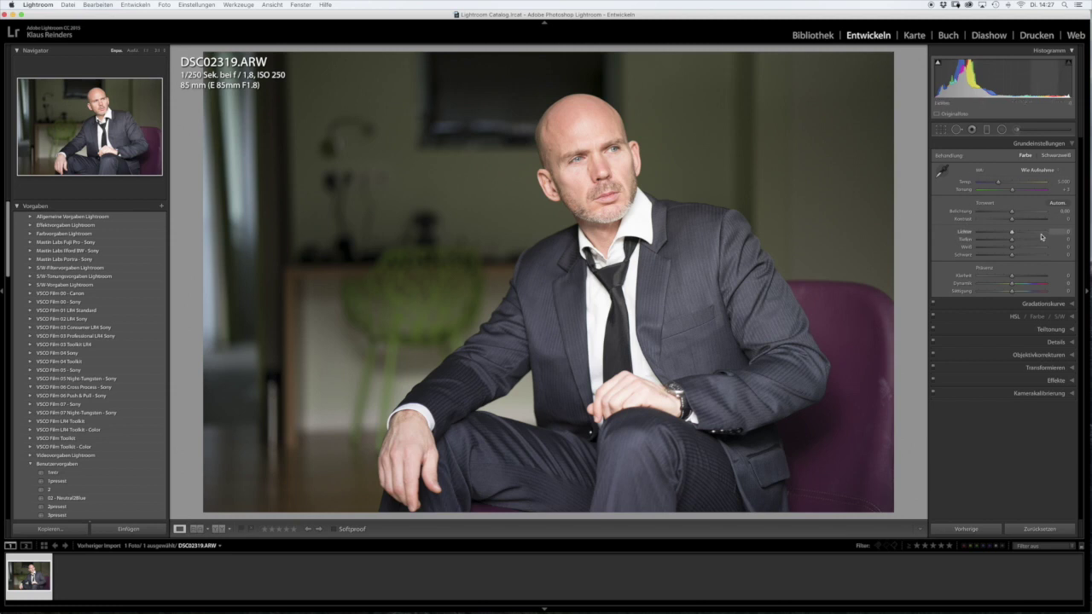
# Lower purple saturation to about -62 in the HSL panel to mute the chair.
pyautogui.click(1015, 317)
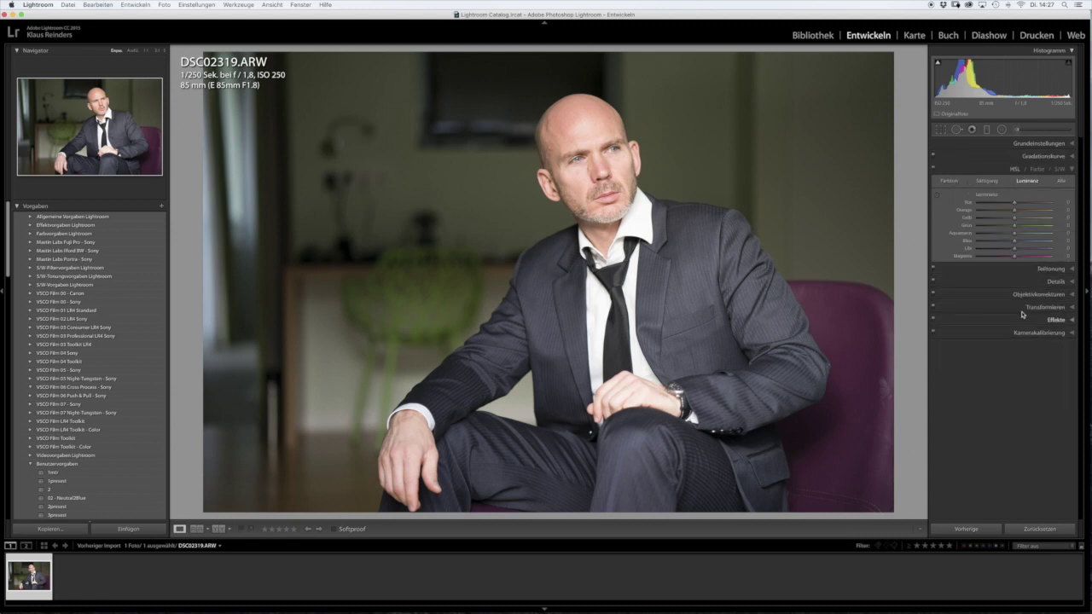
pyautogui.click(985, 180)
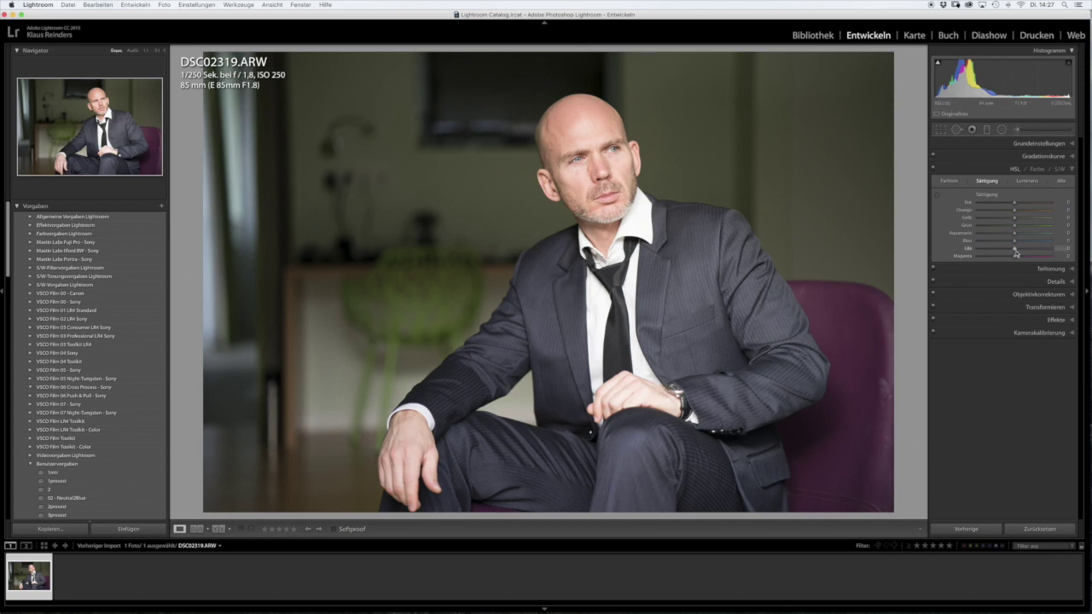
pyautogui.moveTo(1014, 251)
pyautogui.mouseDown()
pyautogui.moveTo(979, 253)
pyautogui.moveTo(998, 248)
pyautogui.moveTo(992, 259)
pyautogui.mouseUp()
pyautogui.click(993, 250)
pyautogui.moveTo(992, 251)
pyautogui.mouseDown()
pyautogui.moveTo(982, 258)
pyautogui.moveTo(998, 252)
pyautogui.moveTo(994, 227)
pyautogui.mouseUp()
# Darken luminance: greens to -32, magentas to -34 and blues to about -31.
pyautogui.click(1029, 181)
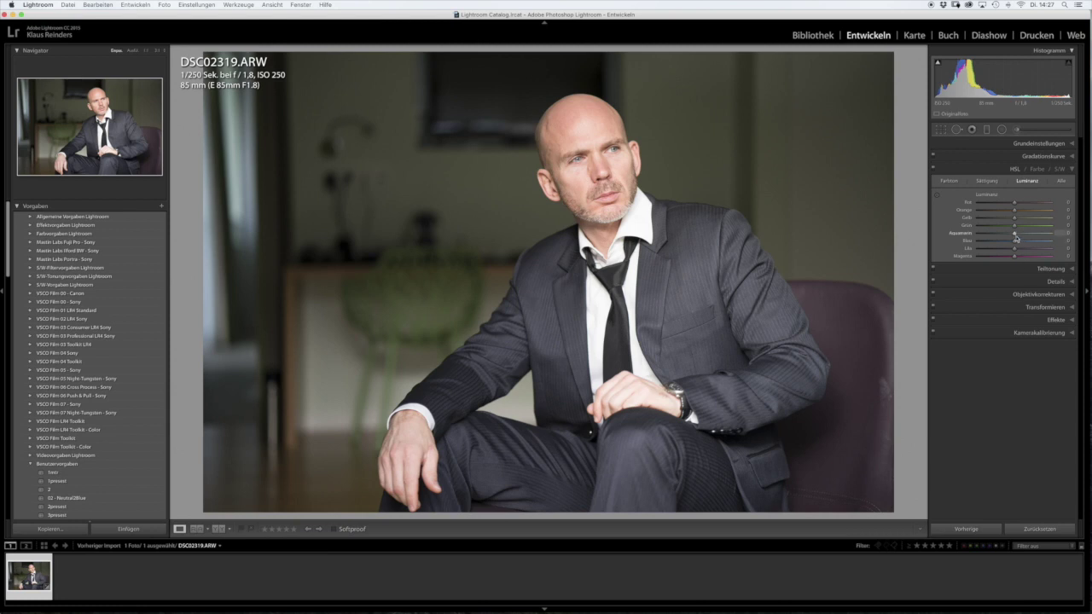
pyautogui.moveTo(1014, 227); pyautogui.dragTo(1001, 227)
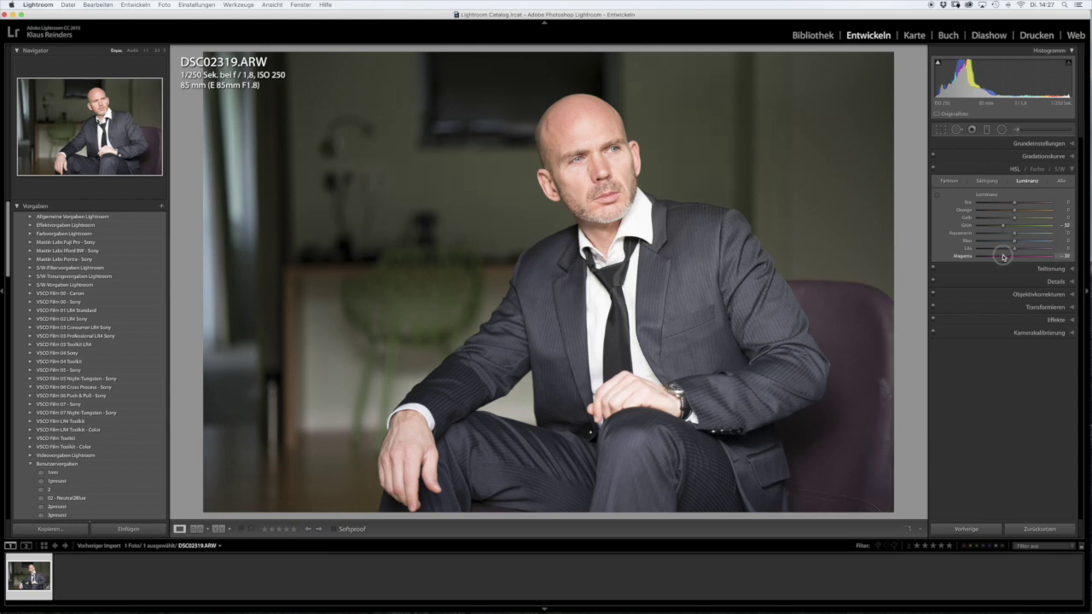
pyautogui.moveTo(1014, 256)
pyautogui.mouseDown()
pyautogui.moveTo(1002, 256)
pyautogui.moveTo(1011, 249)
pyautogui.mouseUp()
pyautogui.moveTo(1014, 241); pyautogui.dragTo(1000, 241)
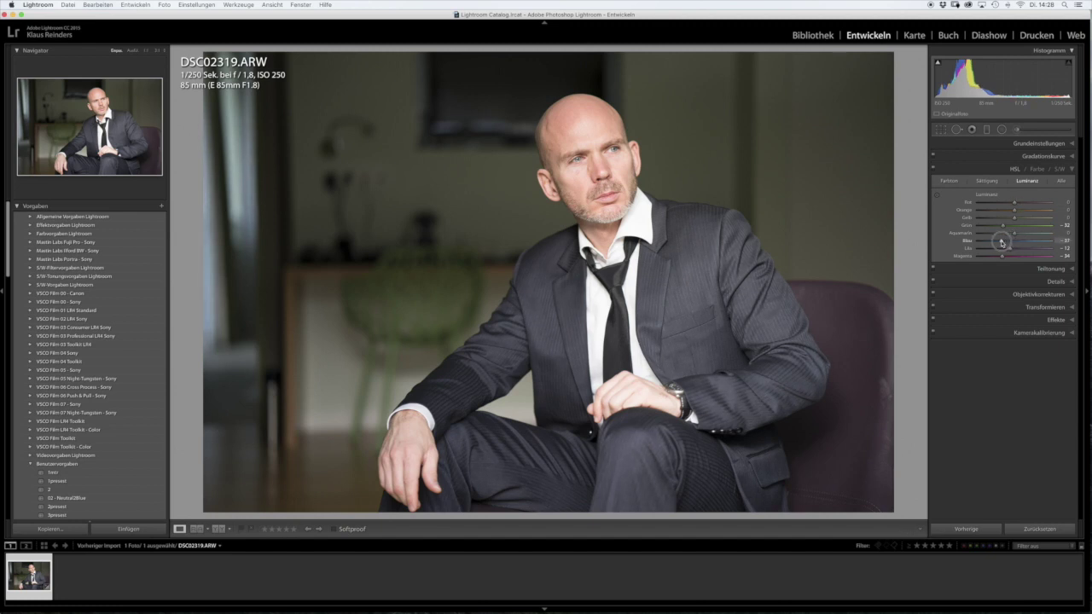
# Boost blue saturation to about +20 and return to the Basic panel.
pyautogui.click(985, 181)
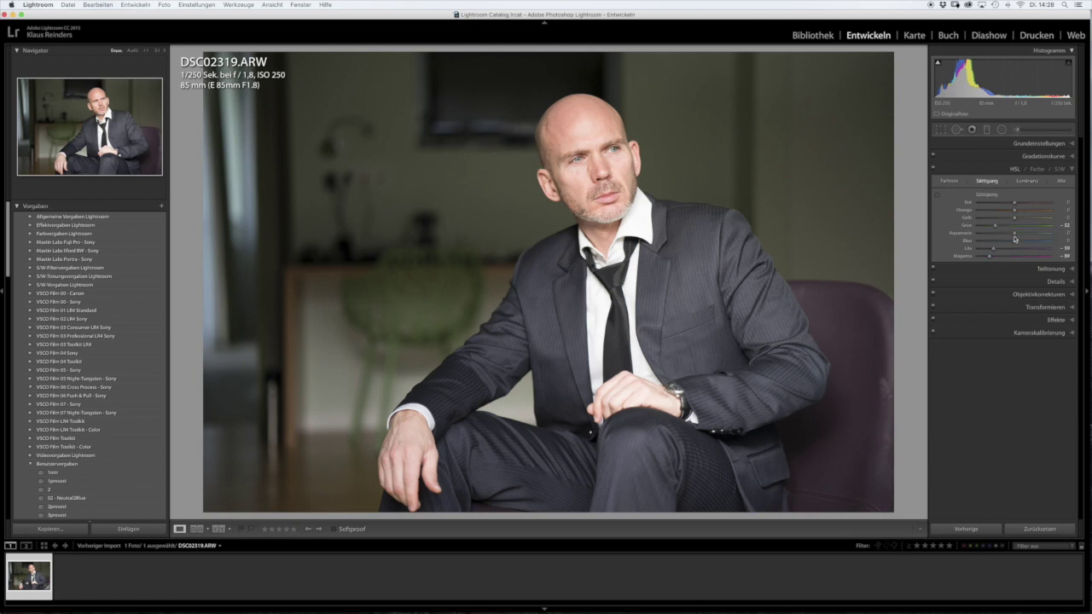
pyautogui.moveTo(1015, 242)
pyautogui.mouseDown()
pyautogui.moveTo(1025, 247)
pyautogui.moveTo(996, 259)
pyautogui.moveTo(981, 249)
pyautogui.moveTo(992, 256)
pyautogui.mouseUp()
pyautogui.click(1036, 143)
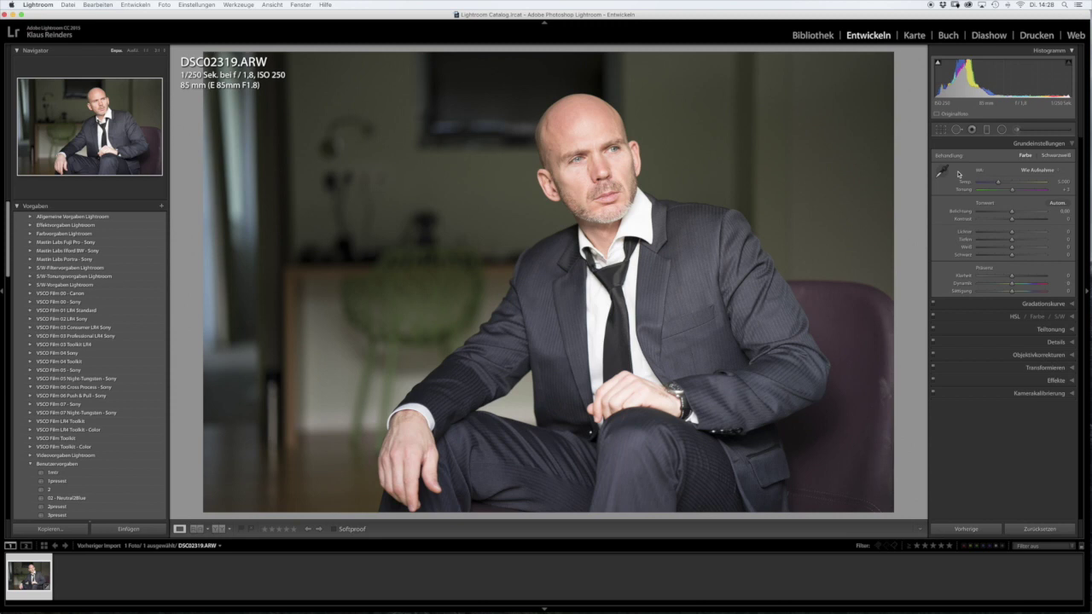
# Sample white balance from the face at 1:1, cooling to about 4,150 temperature, +36 tint.
pyautogui.press('super+plus')
pyautogui.click(605, 216)
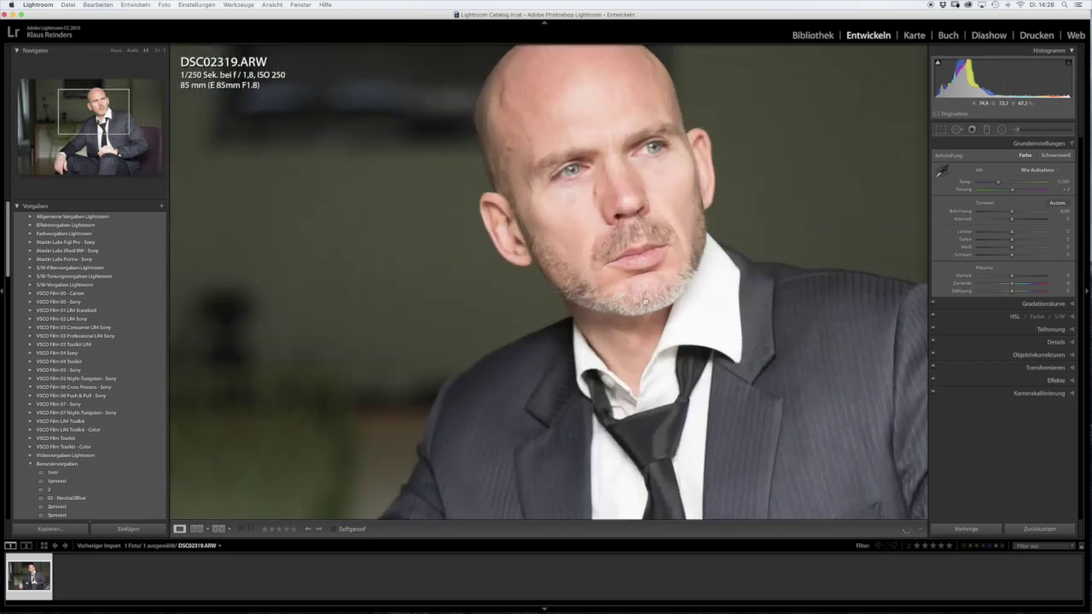
pyautogui.click(942, 173)
pyautogui.click(604, 224)
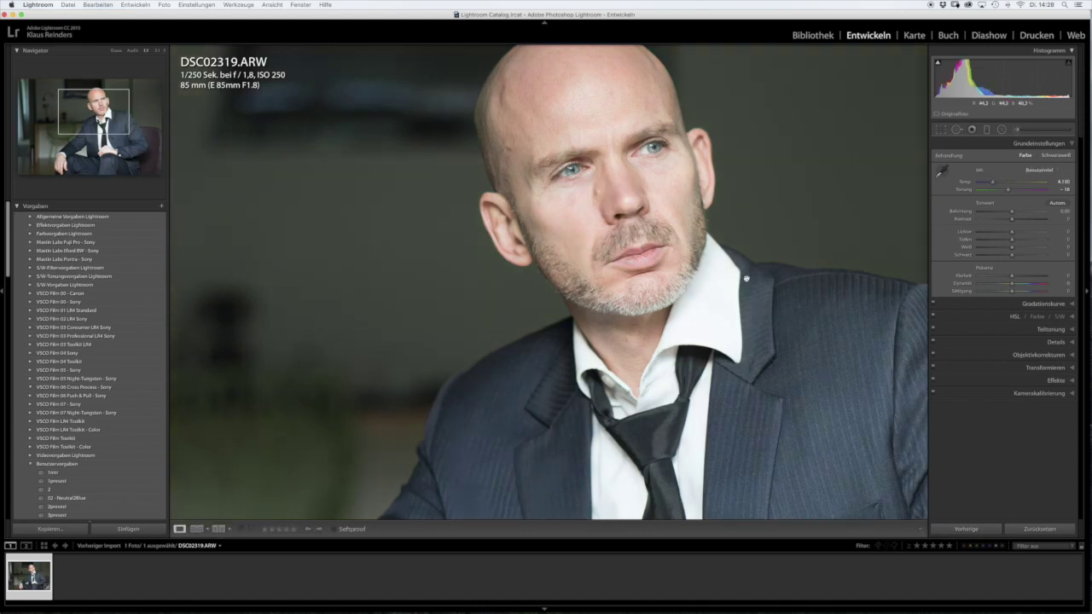
pyautogui.click(681, 206)
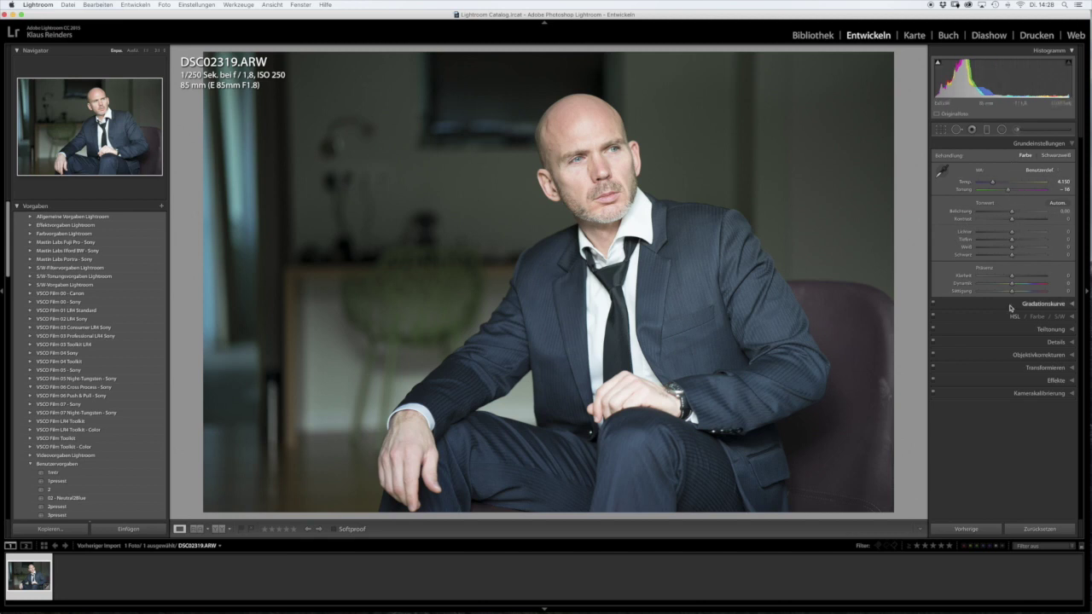
# Set Contrast +41, lift Shadows, add slight Clarity and lower Saturation to -22 in Basic.
pyautogui.moveTo(1012, 220); pyautogui.dragTo(1028, 220)
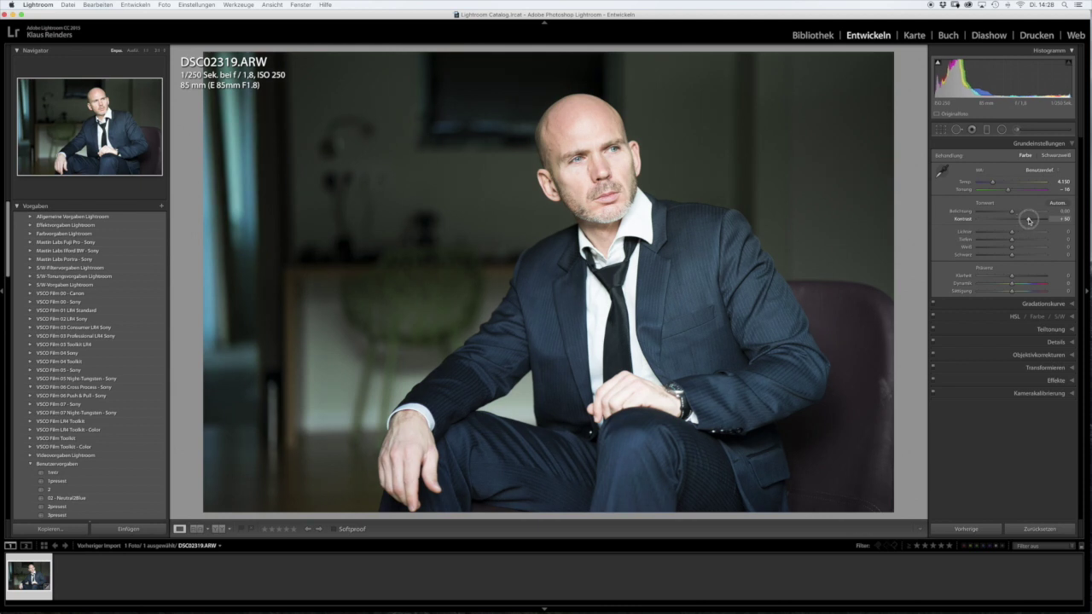
pyautogui.moveTo(1028, 220); pyautogui.dragTo(1000, 233)
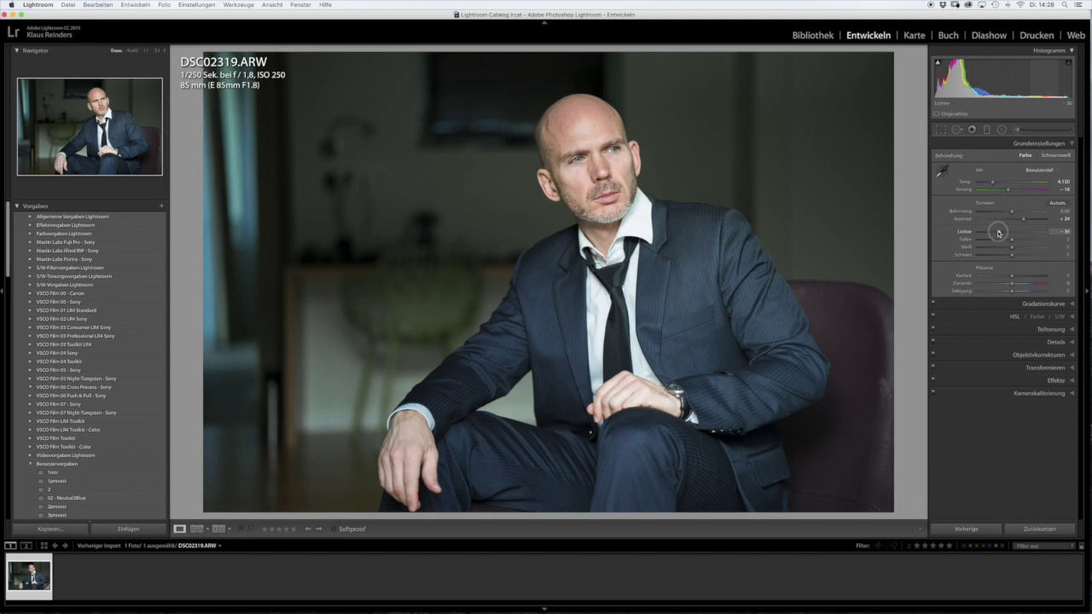
pyautogui.moveTo(1011, 240)
pyautogui.mouseDown()
pyautogui.moveTo(996, 235)
pyautogui.moveTo(1016, 249)
pyautogui.moveTo(1007, 255)
pyautogui.moveTo(1017, 246)
pyautogui.moveTo(1004, 293)
pyautogui.mouseUp()
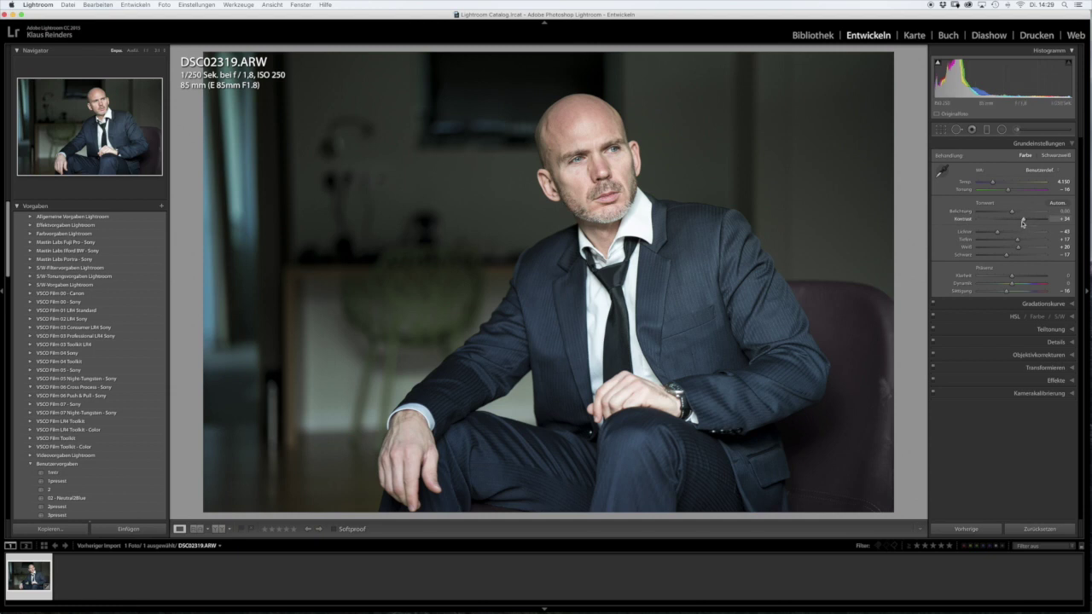
pyautogui.moveTo(1008, 295); pyautogui.dragTo(1007, 293)
pyautogui.moveTo(1023, 220); pyautogui.dragTo(1025, 219)
pyautogui.moveTo(1007, 293); pyautogui.dragTo(1004, 293)
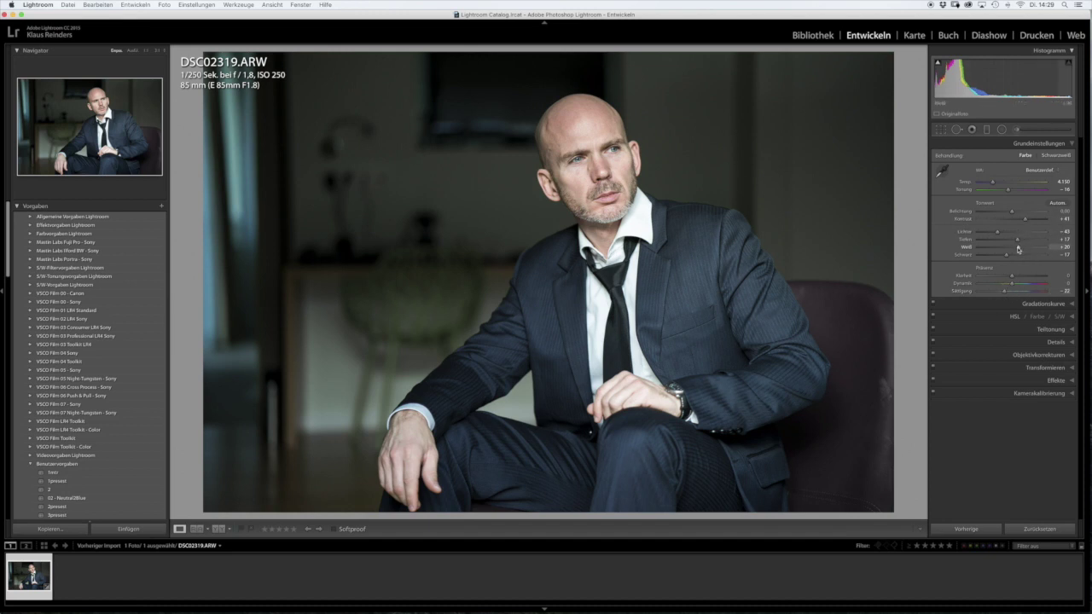
pyautogui.moveTo(1011, 277); pyautogui.dragTo(1011, 277)
# Darken blue luminance to -57 and lower magenta saturation to about -65.
pyautogui.click(1013, 316)
pyautogui.click(1027, 180)
pyautogui.moveTo(1003, 243); pyautogui.dragTo(994, 243)
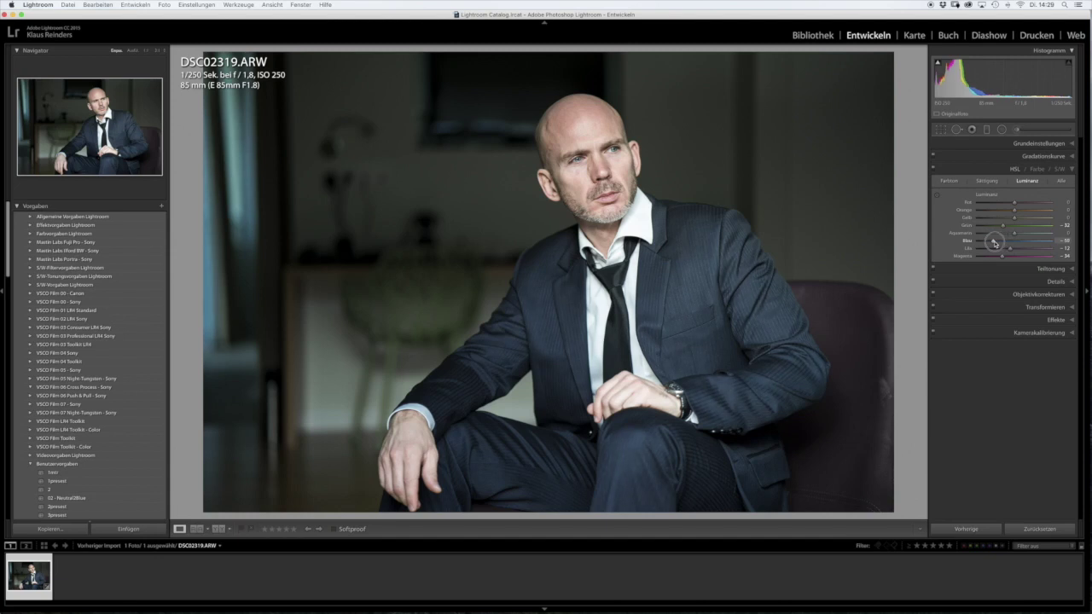
pyautogui.click(987, 180)
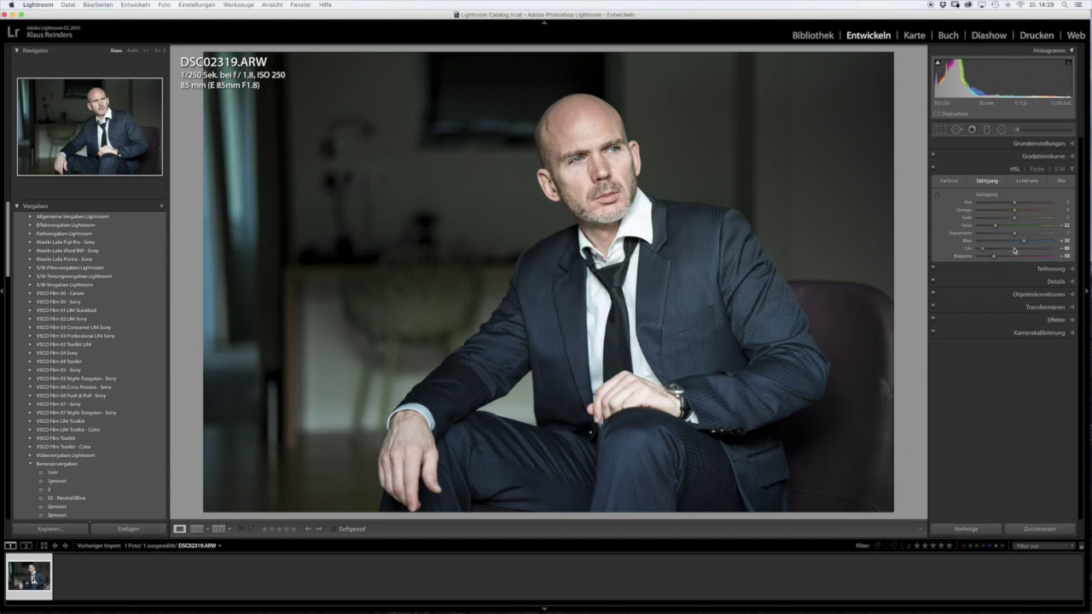
pyautogui.moveTo(992, 257); pyautogui.dragTo(990, 257)
# Back in the Basic panel, deepen Blacks to -20.
pyautogui.click(1013, 169)
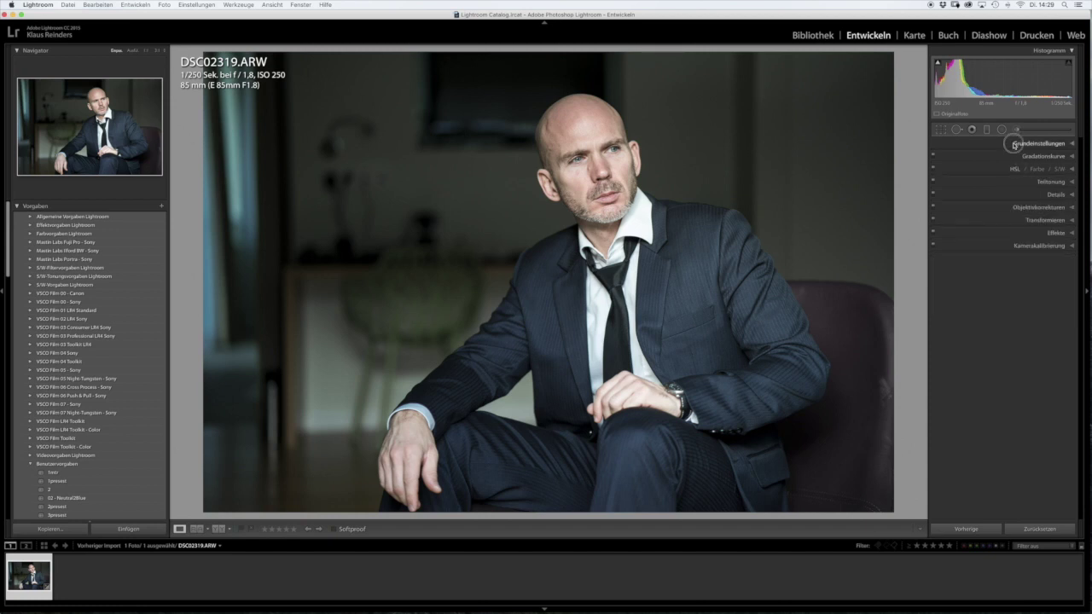
pyautogui.click(1013, 145)
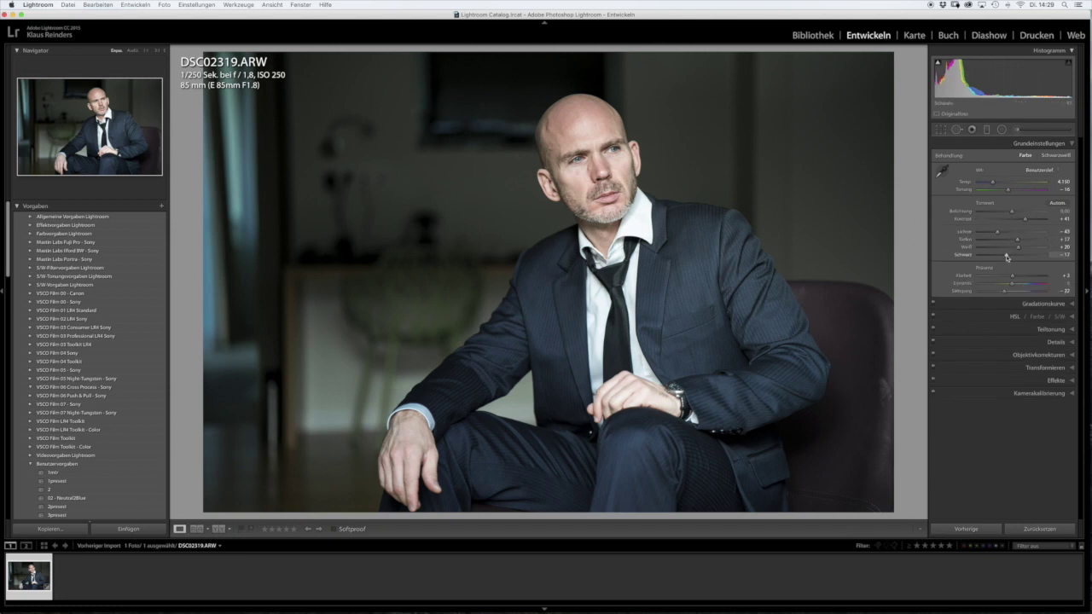
pyautogui.moveTo(1007, 256); pyautogui.dragTo(1007, 256)
pyautogui.moveTo(1005, 256); pyautogui.dragTo(1003, 256)
# Start a radial filter with exposure around -0.3 and draw a large circle around the man.
pyautogui.click(1003, 130)
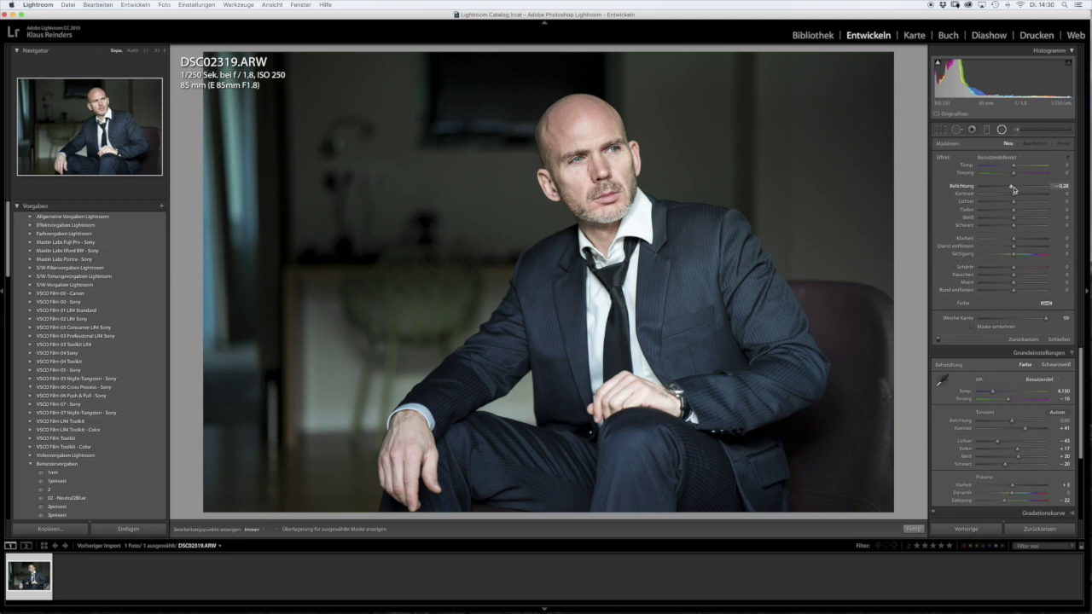
pyautogui.moveTo(1013, 189); pyautogui.dragTo(1010, 188)
pyautogui.moveTo(597, 288); pyautogui.dragTo(854, 551)
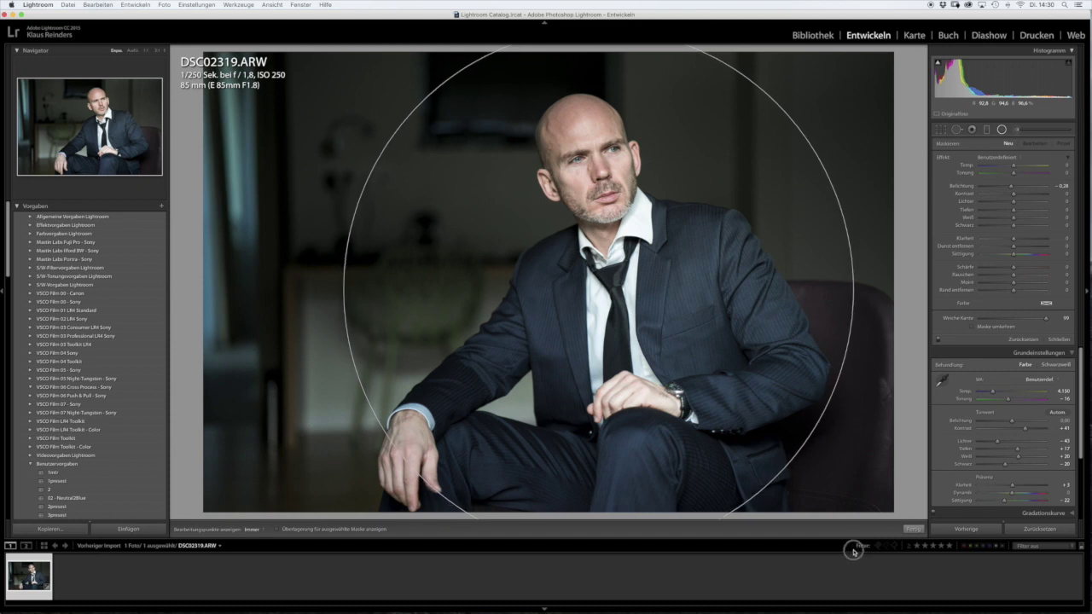
pyautogui.moveTo(854, 551); pyautogui.dragTo(853, 551)
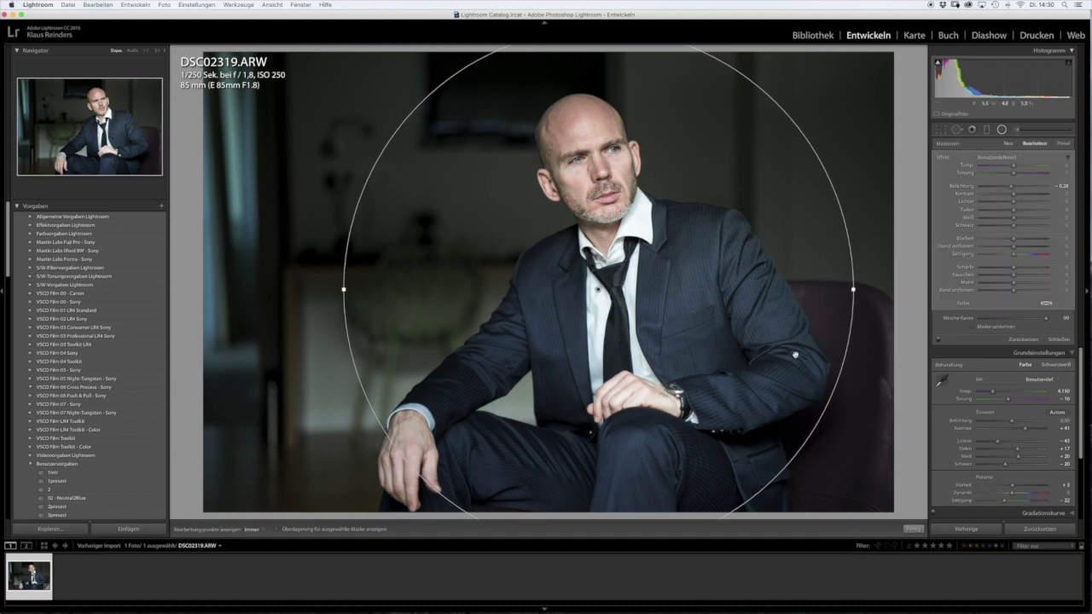
# Redraw the radial filter as an oval around the man's head and body and apply it.
pyautogui.click(1007, 143)
pyautogui.moveTo(597, 283); pyautogui.dragTo(758, 535)
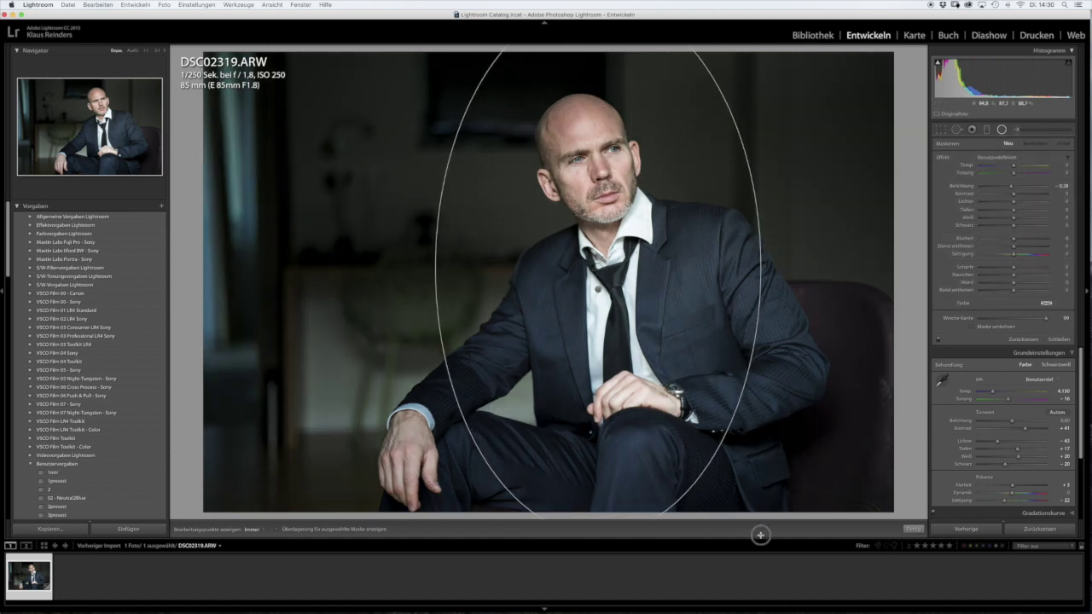
pyautogui.moveTo(758, 535); pyautogui.dragTo(754, 533)
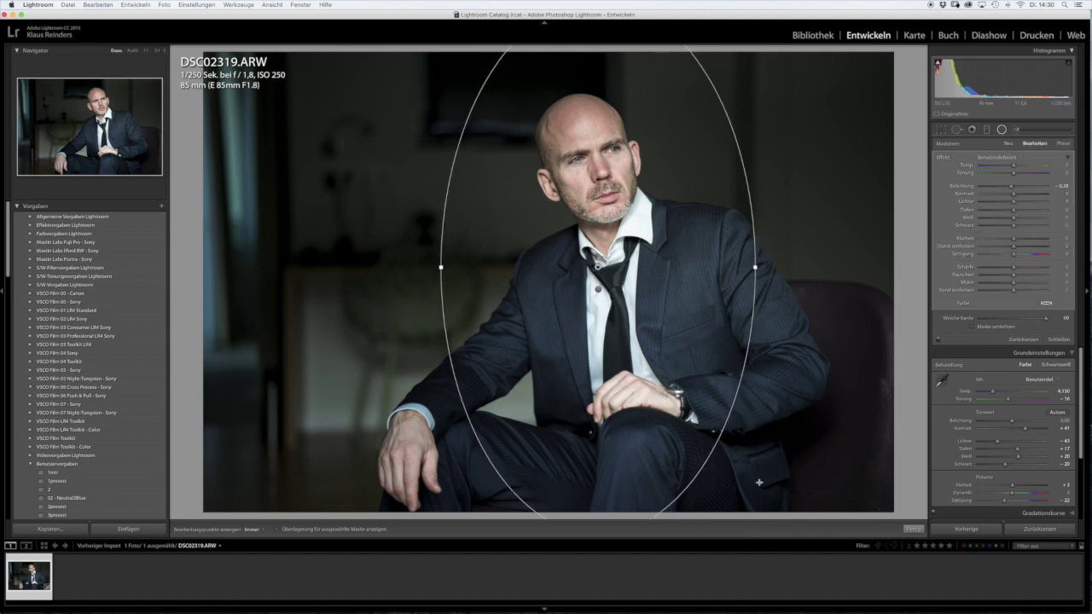
pyautogui.click(1009, 144)
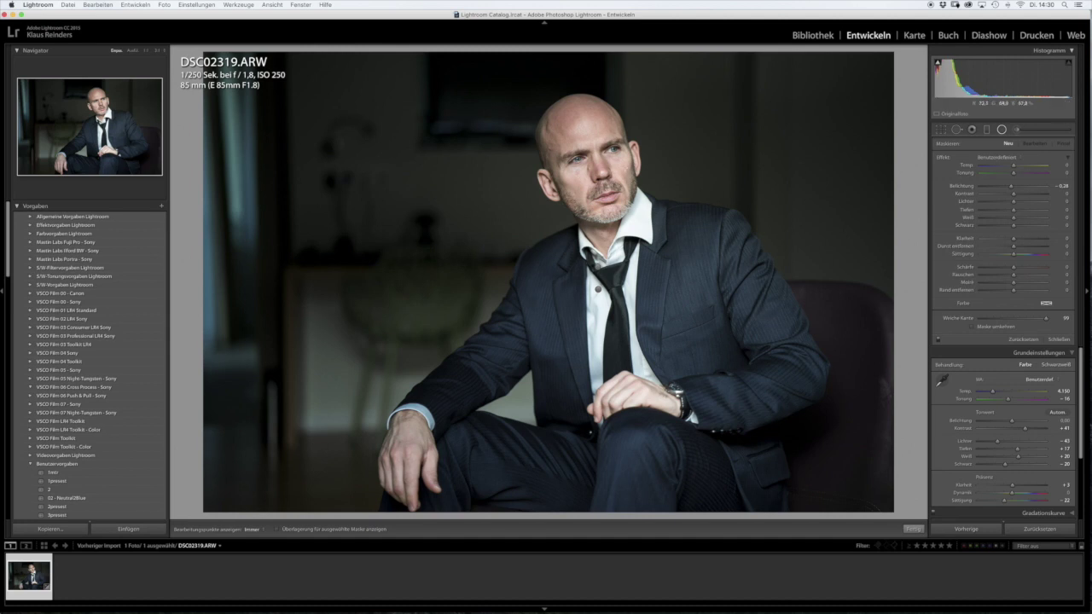
pyautogui.moveTo(594, 164); pyautogui.dragTo(696, 289)
pyautogui.click(913, 529)
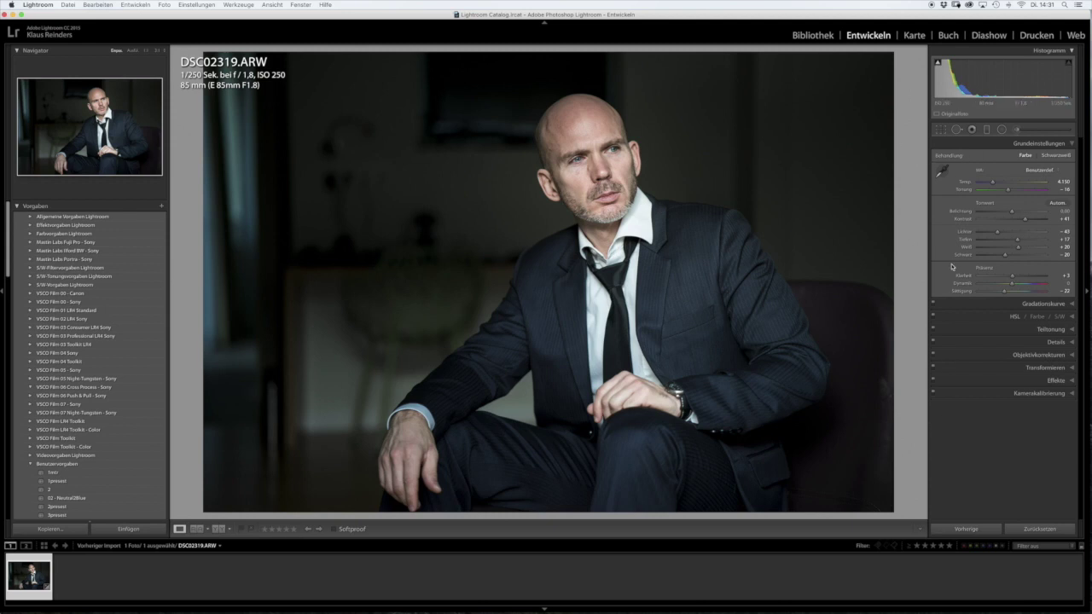
# Toggle the radial filter off and on to compare its effect, then close the tool.
pyautogui.click(1002, 129)
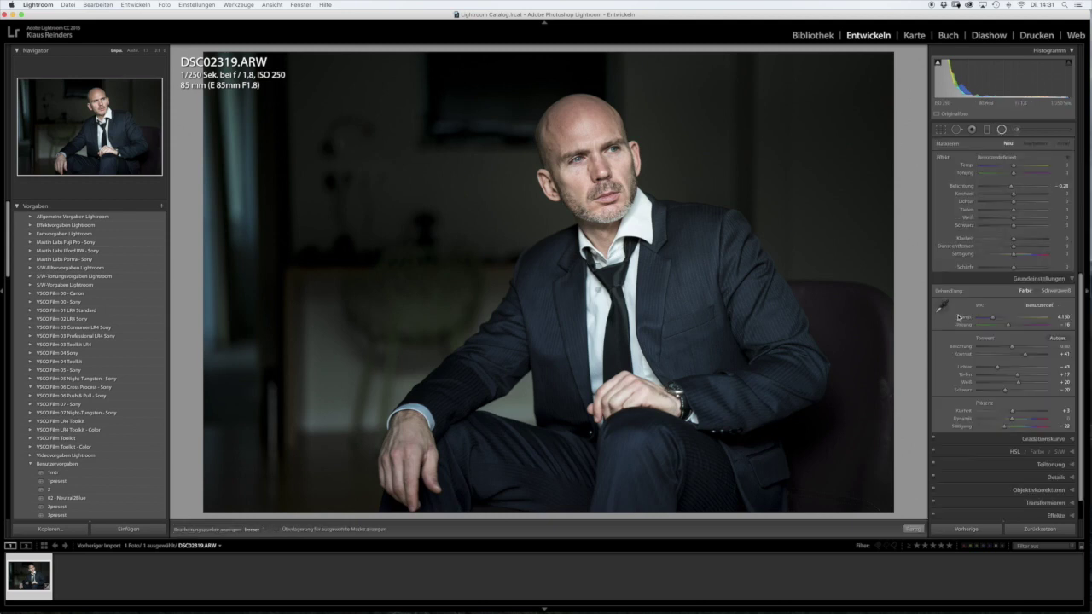
pyautogui.click(938, 340)
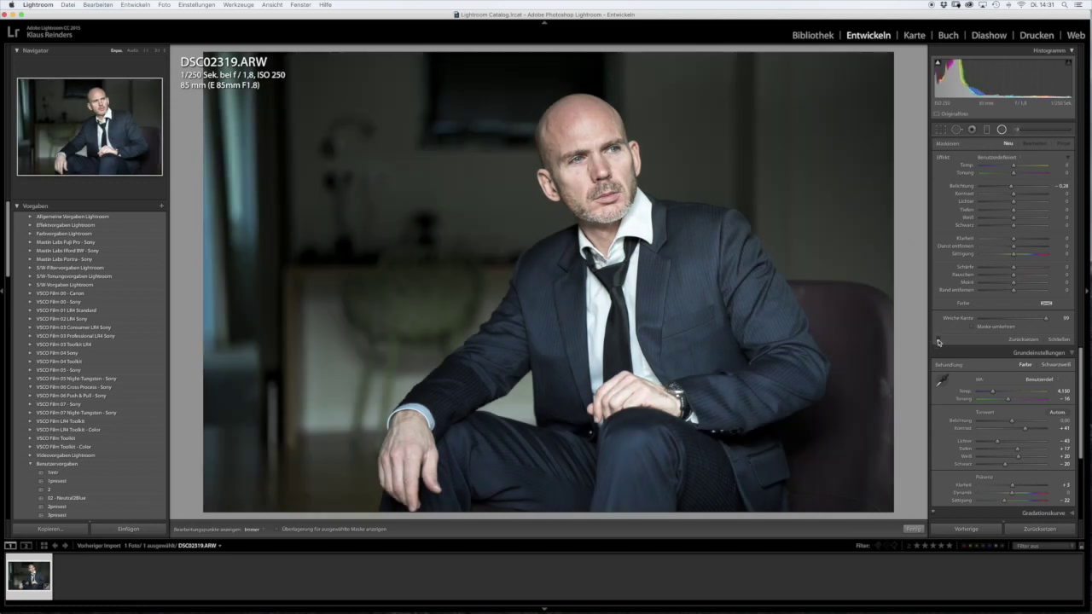
pyautogui.click(938, 340)
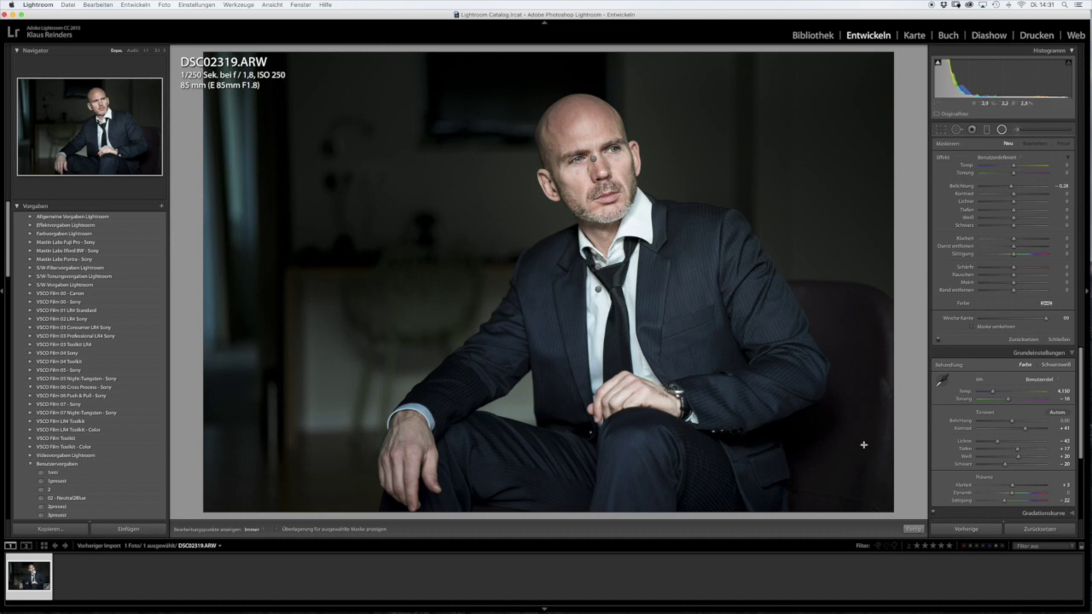
pyautogui.click(913, 529)
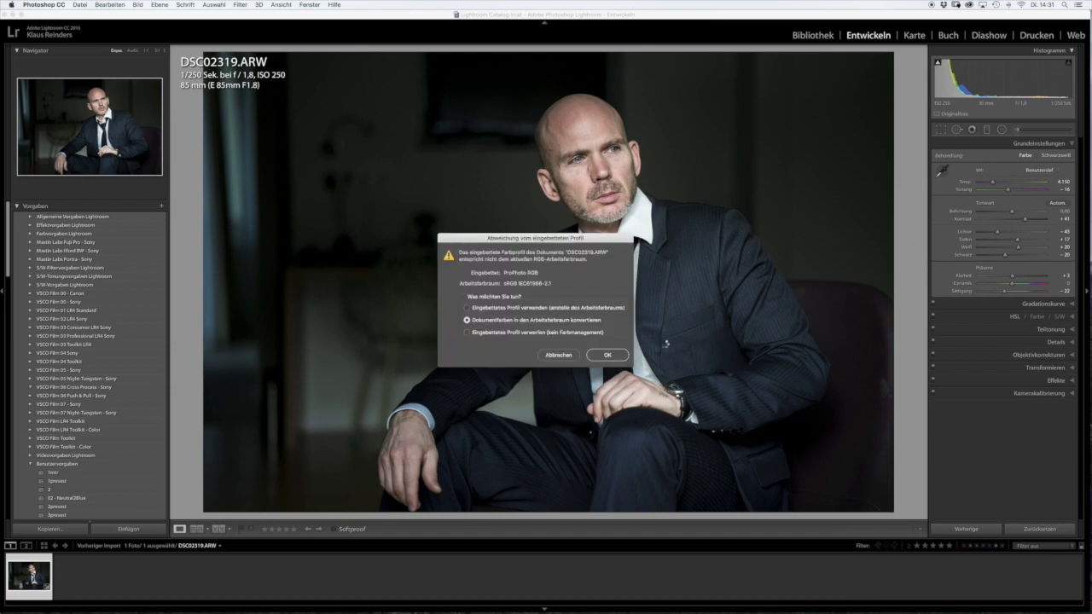
# Convert colours to the working space and unlock the Hintergrund background as Ebene 0.
pyautogui.press('Return')
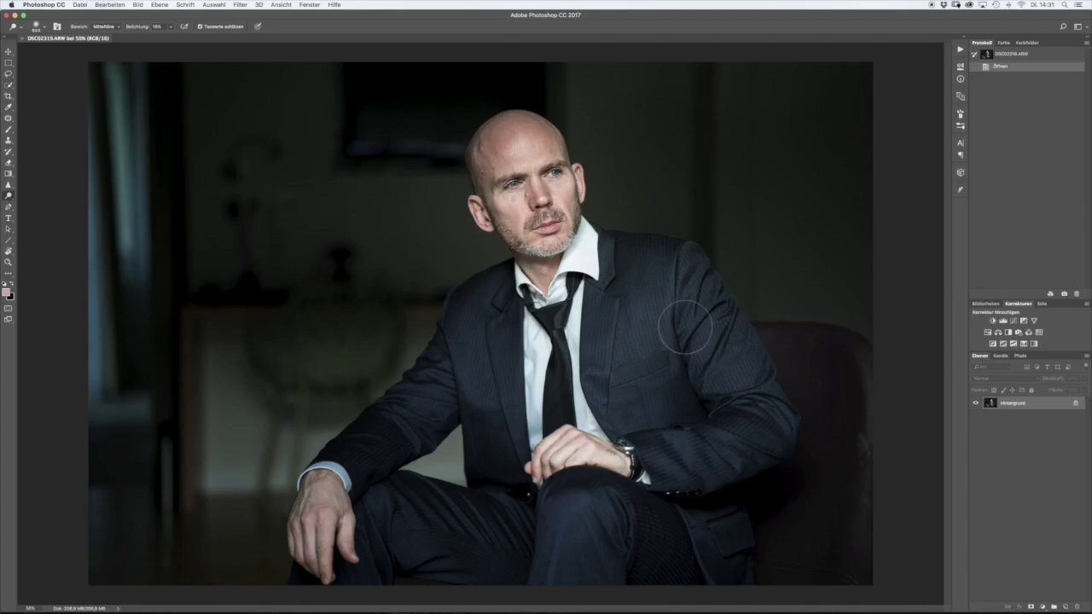
pyautogui.click(1075, 406)
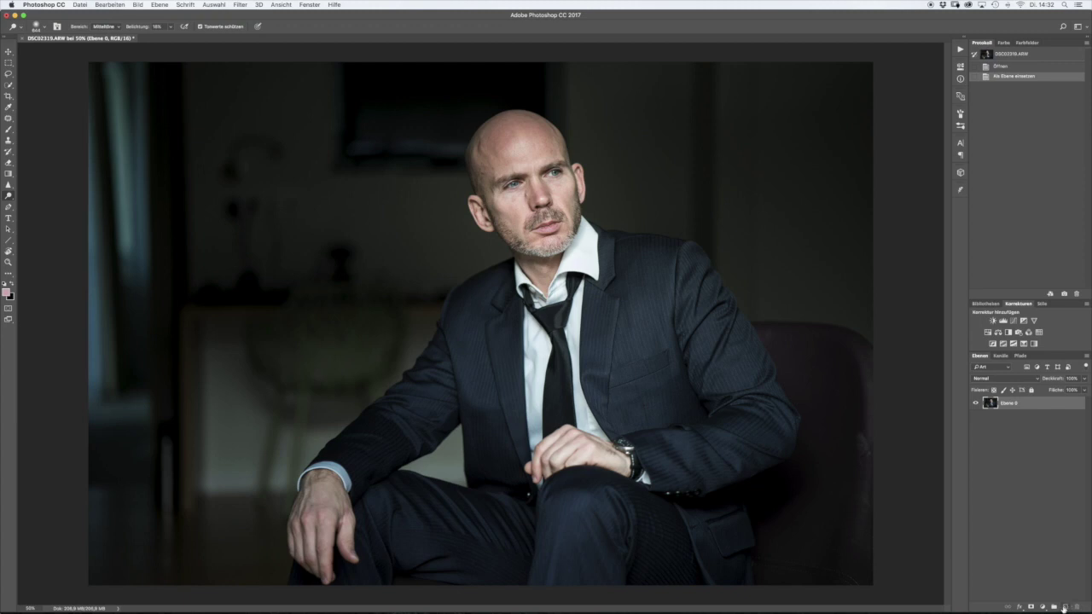
# Create layer Ebene 1 in Weiches Licht (Soft Light) mode, filled with neutral 50% grey.
pyautogui.keyDown('alt'); pyautogui.click(1064, 607); pyautogui.keyUp('alt')
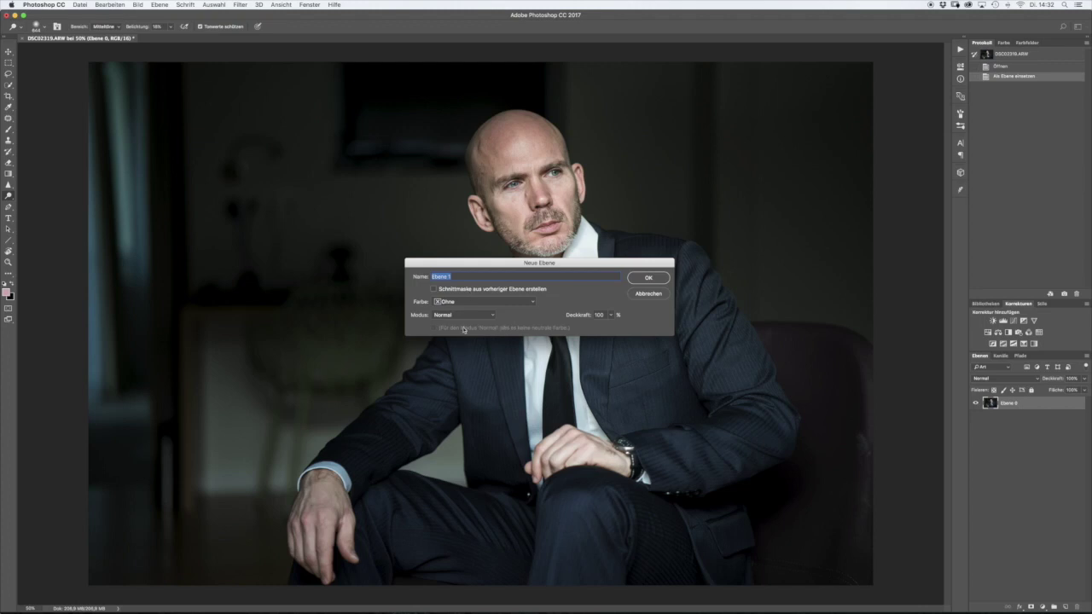
pyautogui.click(491, 316)
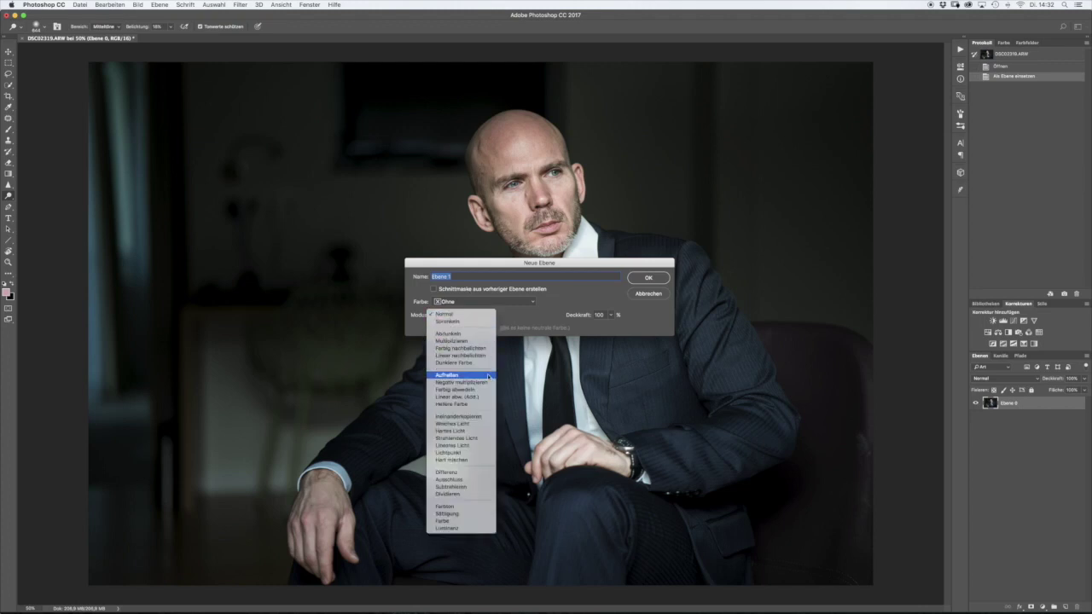
pyautogui.click(484, 425)
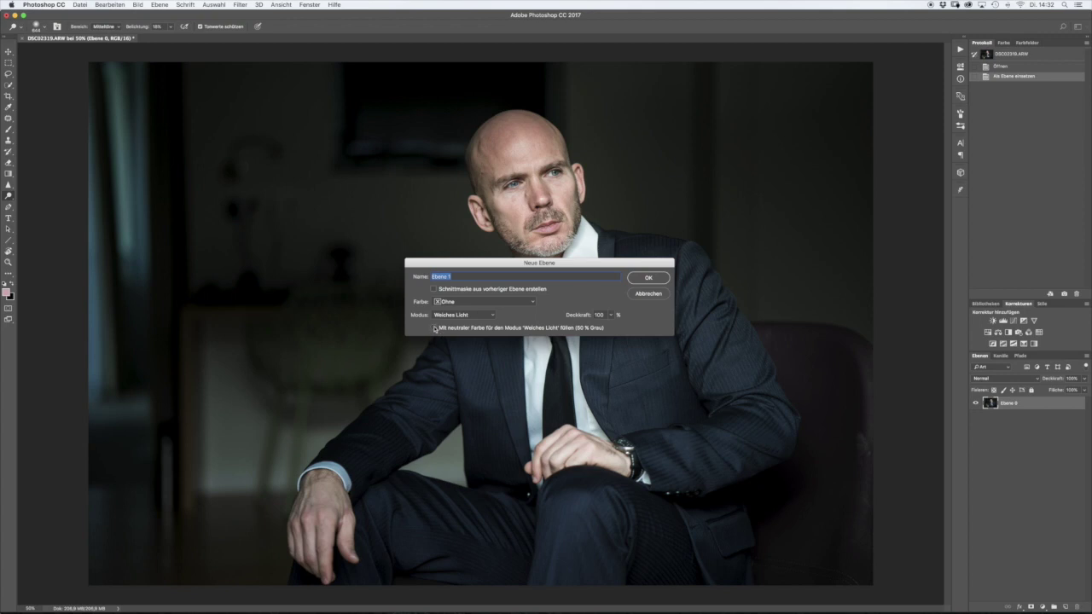
pyautogui.click(434, 329)
pyautogui.click(648, 278)
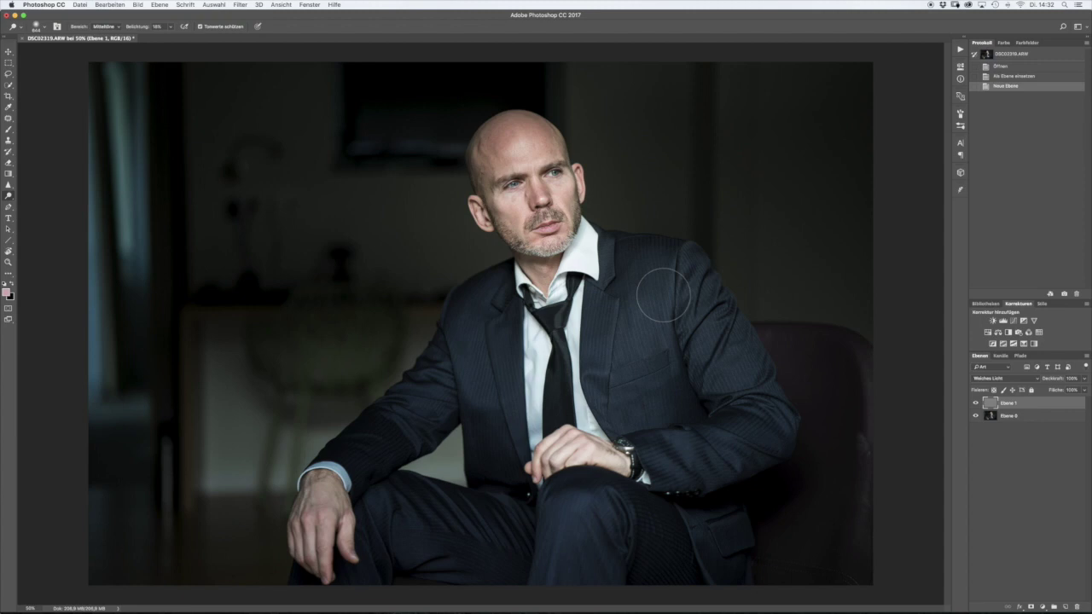
# View the face at 100% and set the brush to about 56 px.
pyautogui.press('super+1')
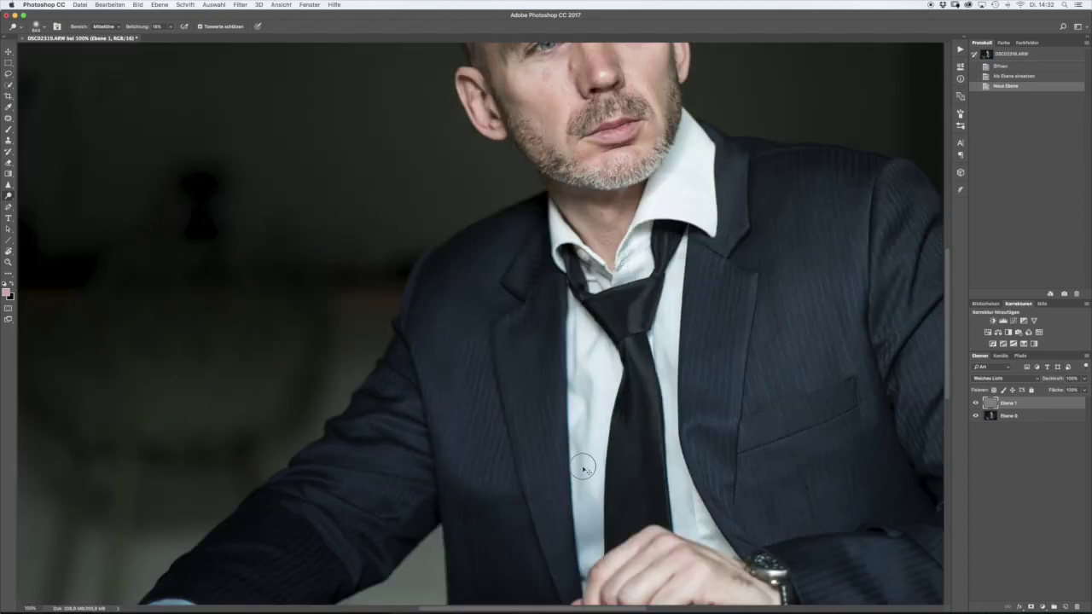
pyautogui.scroll(5, 582, 467)
pyautogui.scroll(5, 575, 472)
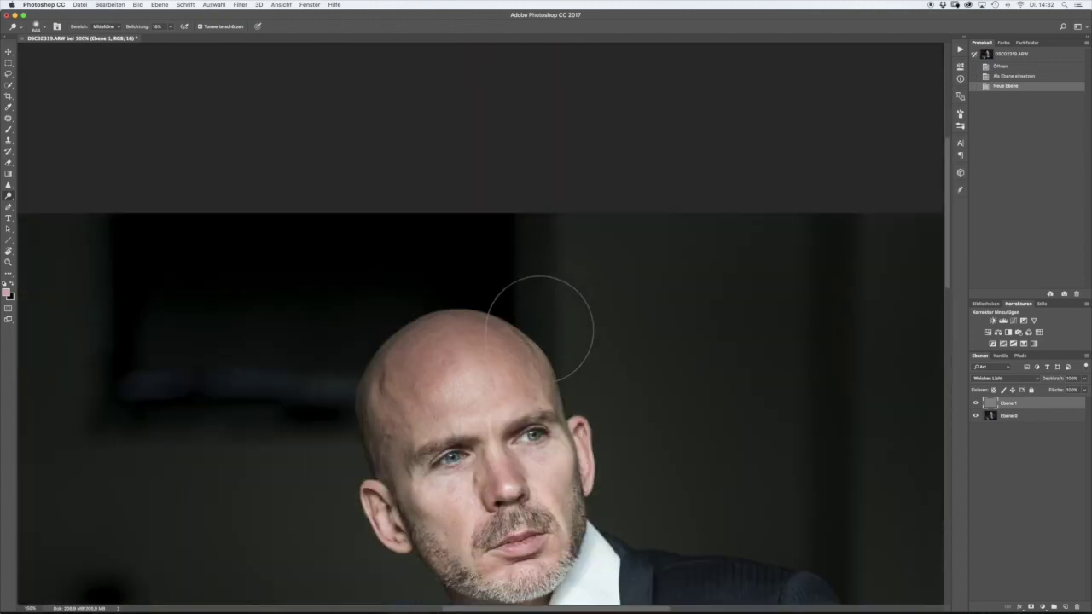
pyautogui.moveTo(533, 376)
pyautogui.mouseDown()
pyautogui.moveTo(585, 195)
pyautogui.moveTo(579, 173)
pyautogui.mouseUp()
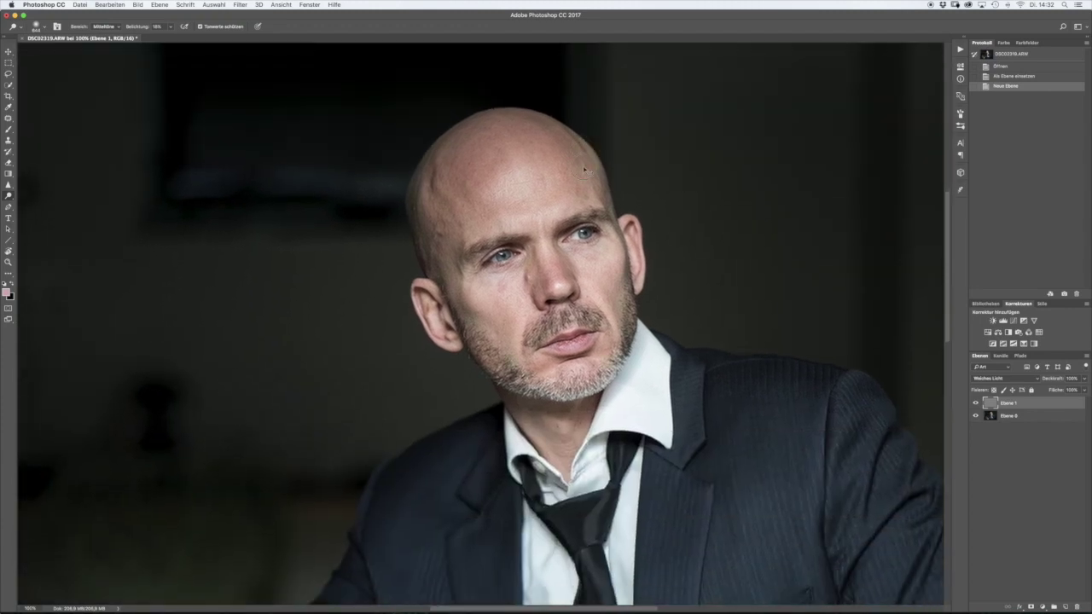
pyautogui.moveTo(488, 272); pyautogui.dragTo(442, 248)
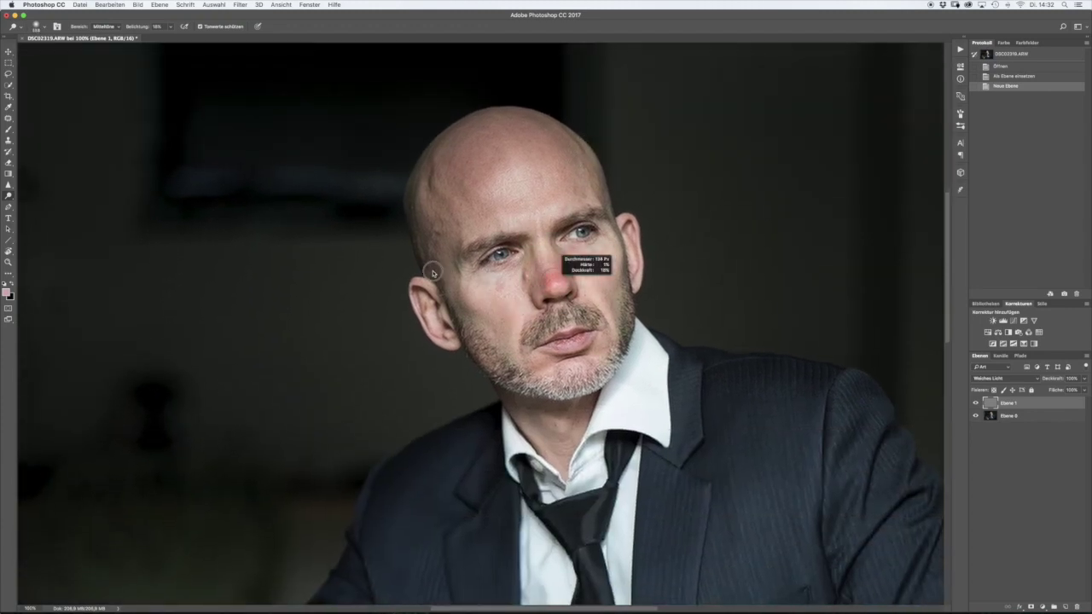
pyautogui.moveTo(441, 248)
pyautogui.mouseDown()
pyautogui.moveTo(431, 251)
pyautogui.moveTo(517, 239)
pyautogui.mouseUp()
# Burn shadows near the eyebrow, on the face, the chin and the bald head.
pyautogui.moveTo(608, 205); pyautogui.dragTo(572, 223)
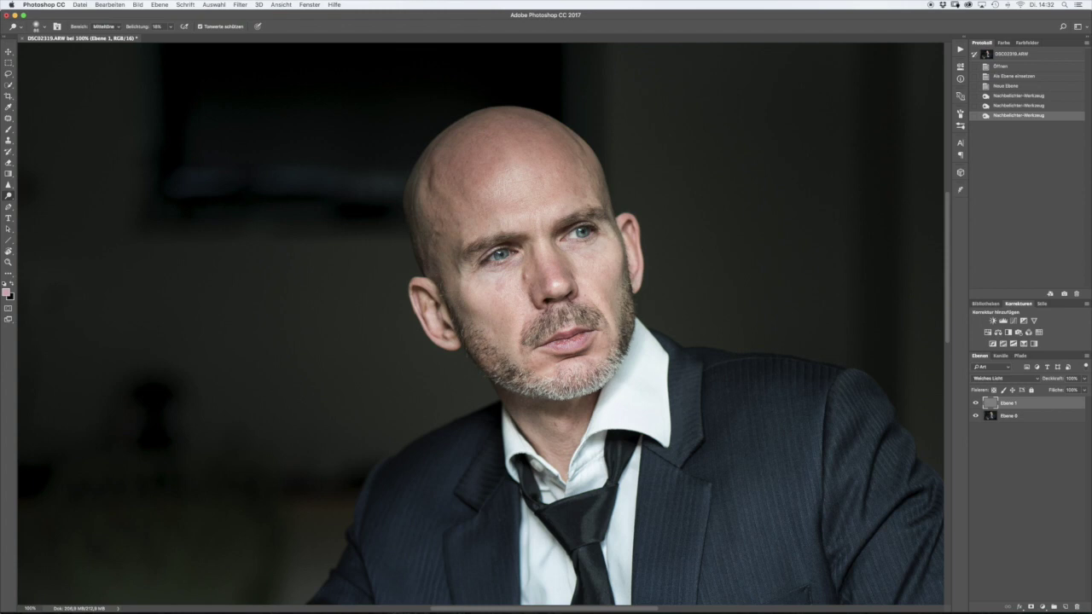
pyautogui.moveTo(545, 341); pyautogui.dragTo(589, 337)
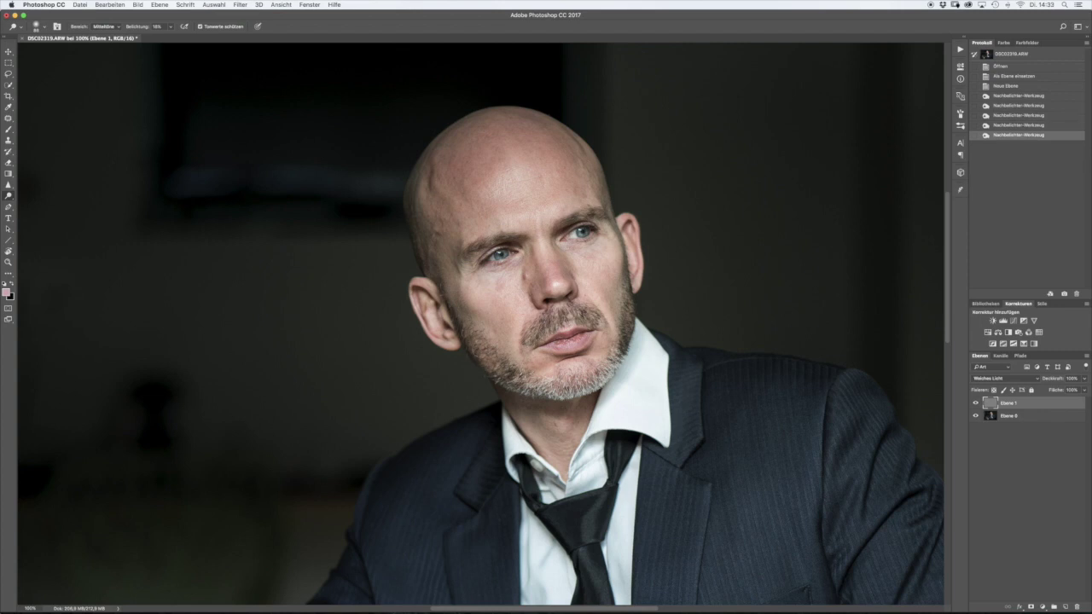
pyautogui.moveTo(476, 351); pyautogui.dragTo(478, 352)
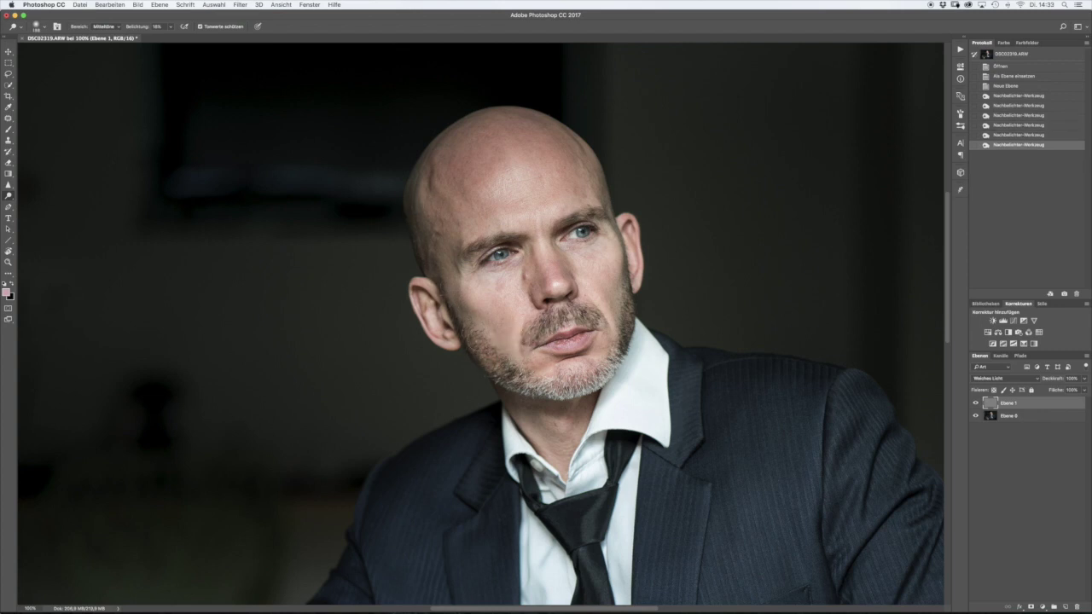
pyautogui.moveTo(581, 136); pyautogui.dragTo(589, 141)
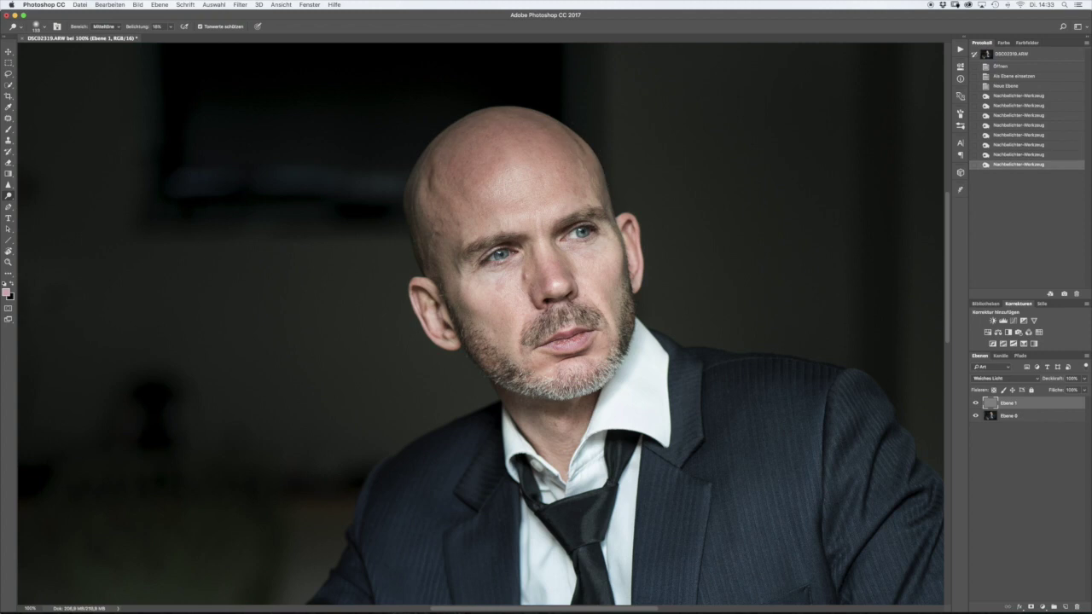
# Dodge the forehead, cheek under the eye, right eye area, brow and nose bridge.
pyautogui.moveTo(543, 202); pyautogui.dragTo(547, 203)
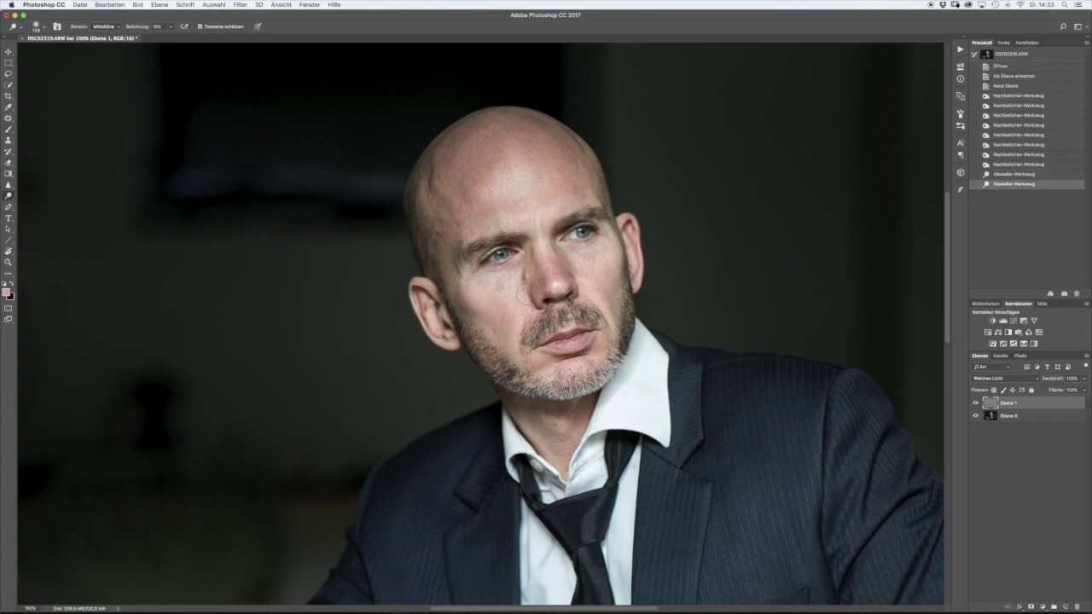
pyautogui.moveTo(493, 296); pyautogui.dragTo(508, 281)
pyautogui.moveTo(580, 255); pyautogui.dragTo(601, 265)
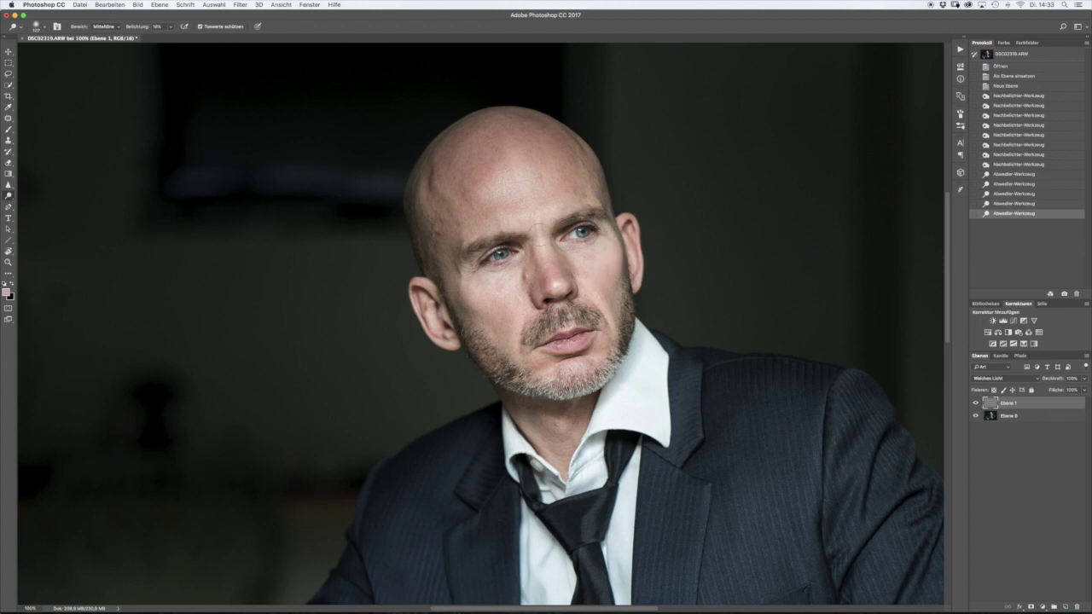
pyautogui.click(530, 217)
pyautogui.click(546, 249)
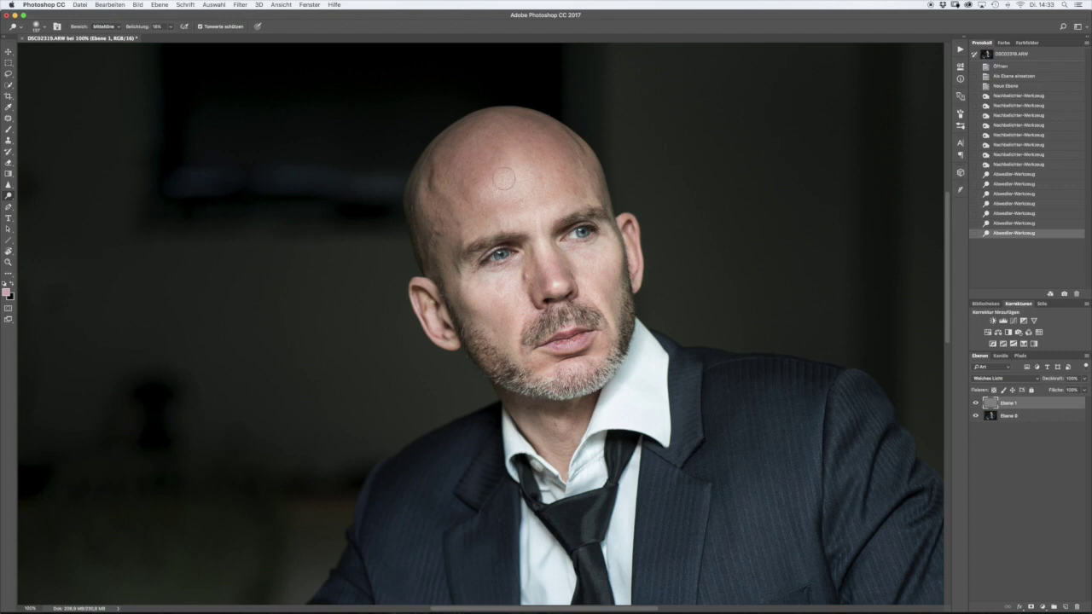
pyautogui.click(546, 256)
pyautogui.click(492, 206)
pyautogui.click(484, 178)
pyautogui.click(540, 197)
pyautogui.click(535, 200)
pyautogui.click(530, 195)
pyautogui.click(511, 167)
pyautogui.click(539, 165)
pyautogui.click(545, 163)
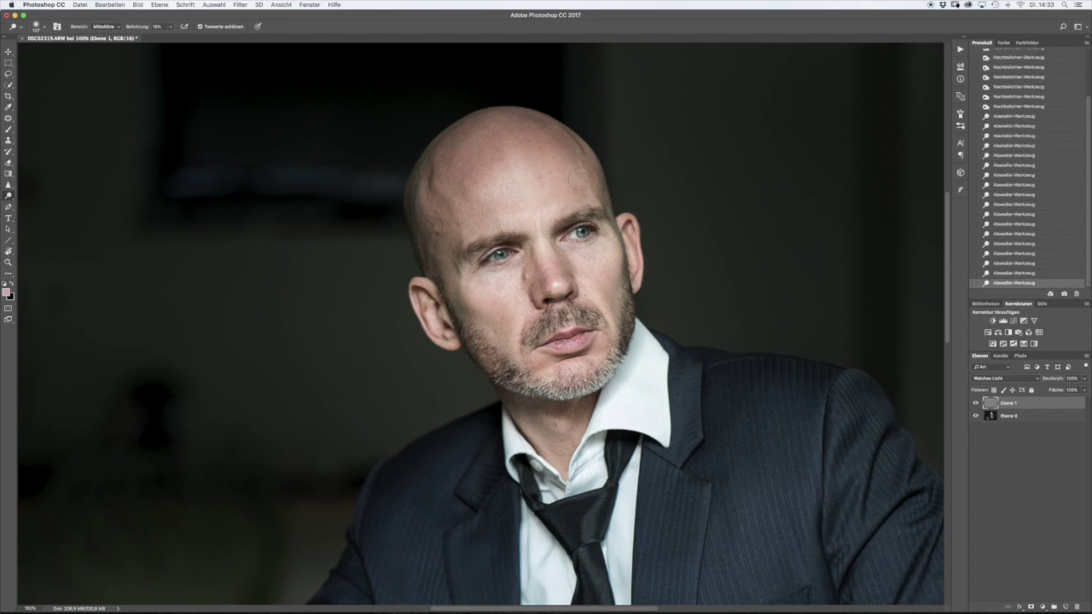
# Burn the temple and beside the ear, then dodge near the eye, right cheek and temple.
pyautogui.moveTo(549, 181); pyautogui.dragTo(552, 182)
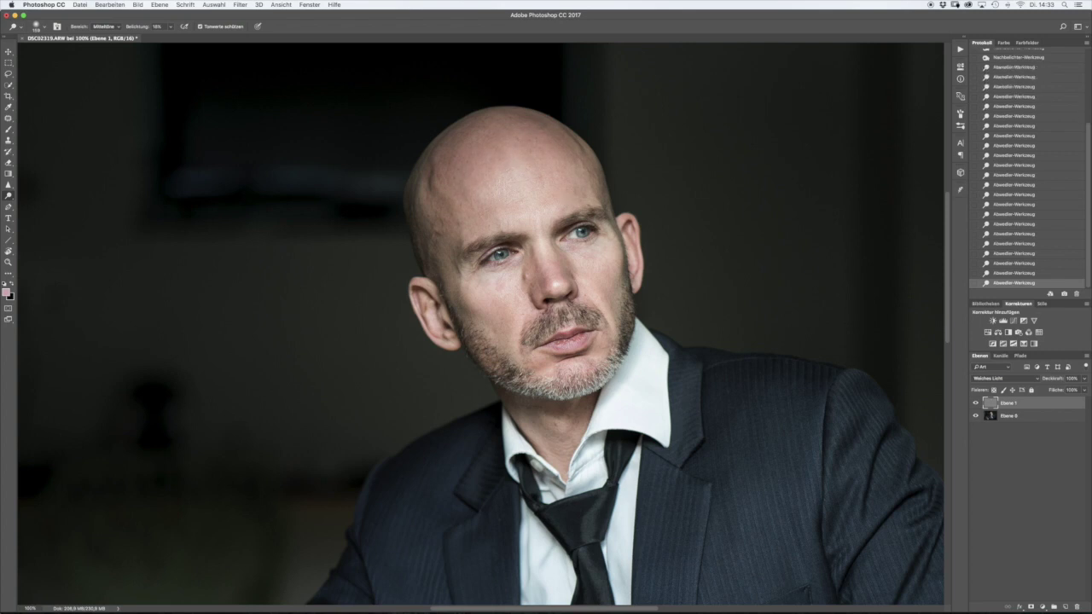
pyautogui.keyDown('alt'); pyautogui.click(425, 252); pyautogui.keyUp('alt')
pyautogui.keyDown('alt'); pyautogui.click(434, 239); pyautogui.keyUp('alt')
pyautogui.keyDown('alt'); pyautogui.click(656, 312); pyautogui.keyUp('alt')
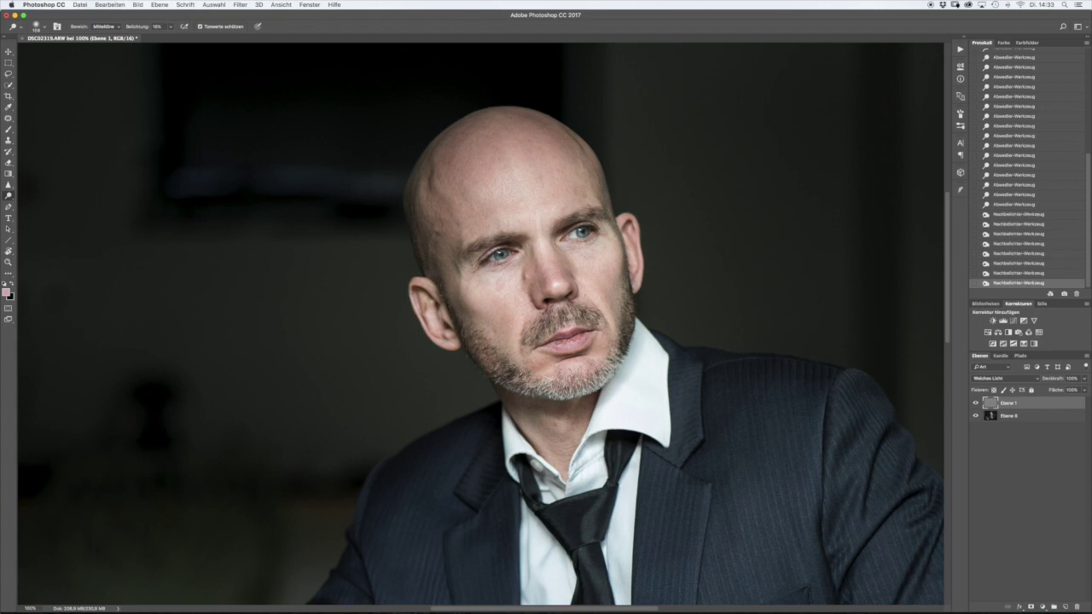
pyautogui.moveTo(495, 273)
pyautogui.mouseDown()
pyautogui.moveTo(511, 273)
pyautogui.moveTo(520, 317)
pyautogui.moveTo(523, 291)
pyautogui.mouseUp()
pyautogui.click(504, 281)
pyautogui.moveTo(530, 204); pyautogui.dragTo(580, 260)
pyautogui.click(612, 247)
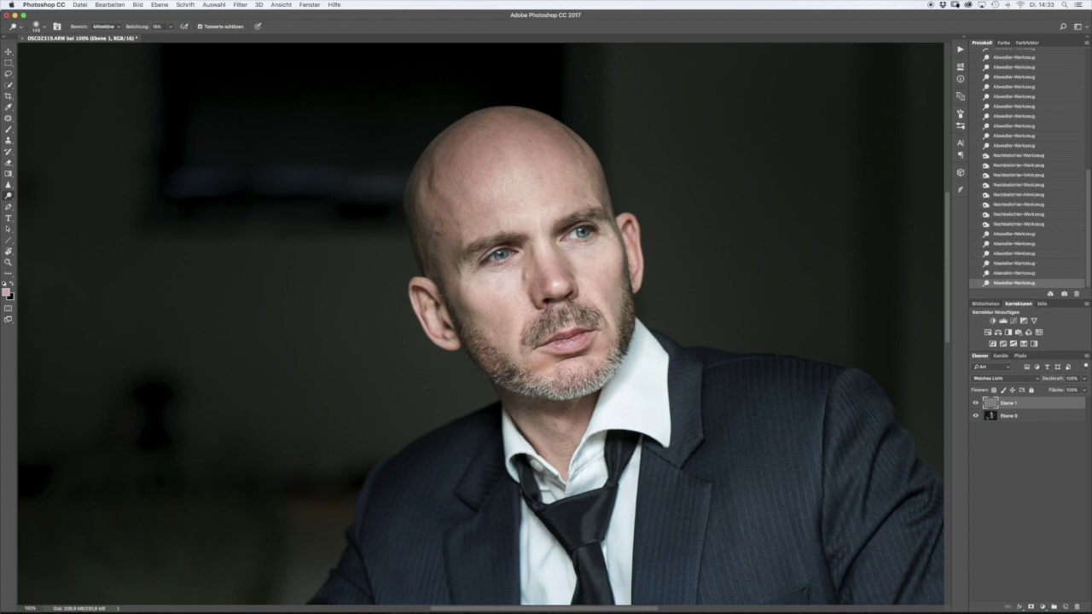
# Resize the brush and burn more areas of the lower face.
pyautogui.moveTo(515, 179); pyautogui.dragTo(522, 174)
pyautogui.scroll(-5, 612, 353)
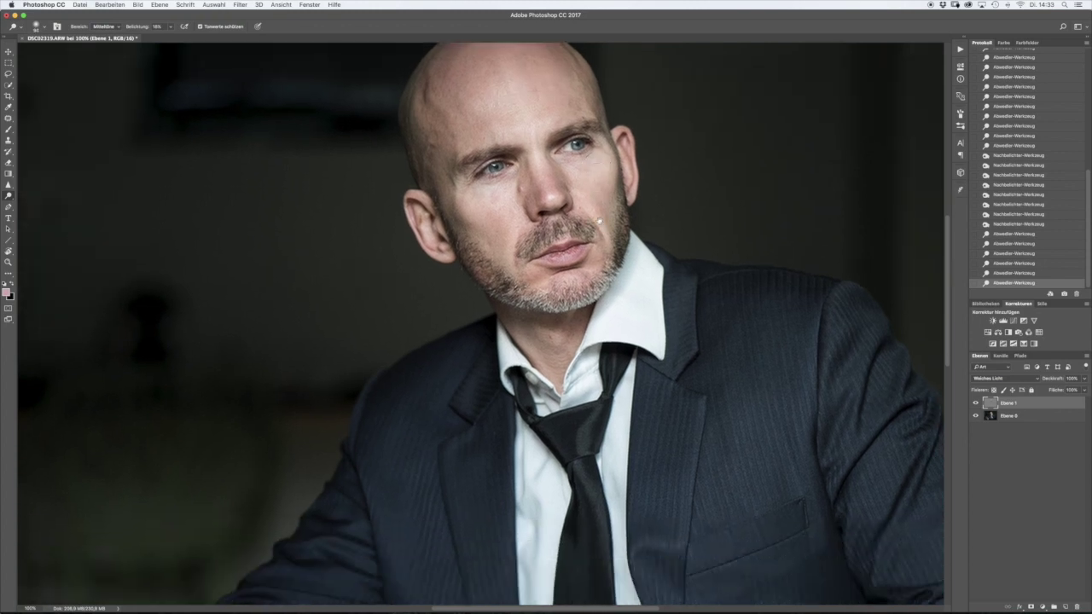
pyautogui.moveTo(579, 211); pyautogui.dragTo(571, 223)
pyautogui.click(580, 236)
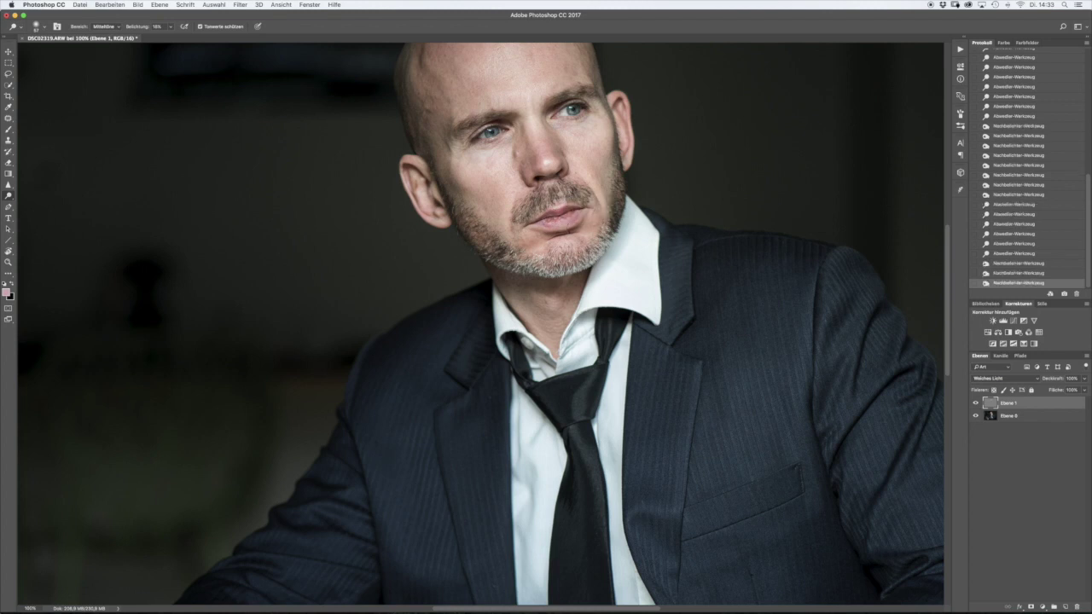
pyautogui.click(619, 154)
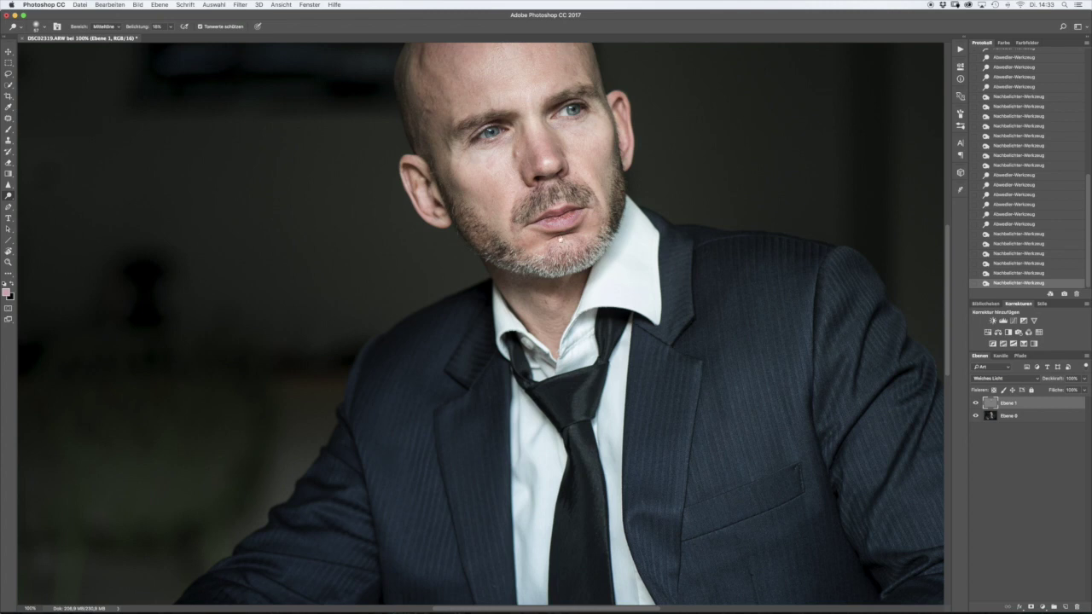
pyautogui.scroll(-5, 560, 241)
pyautogui.scroll(-5, 560, 256)
# Burn along the tie, the jacket lapel and another part of the jacket.
pyautogui.scroll(1, 560, 301)
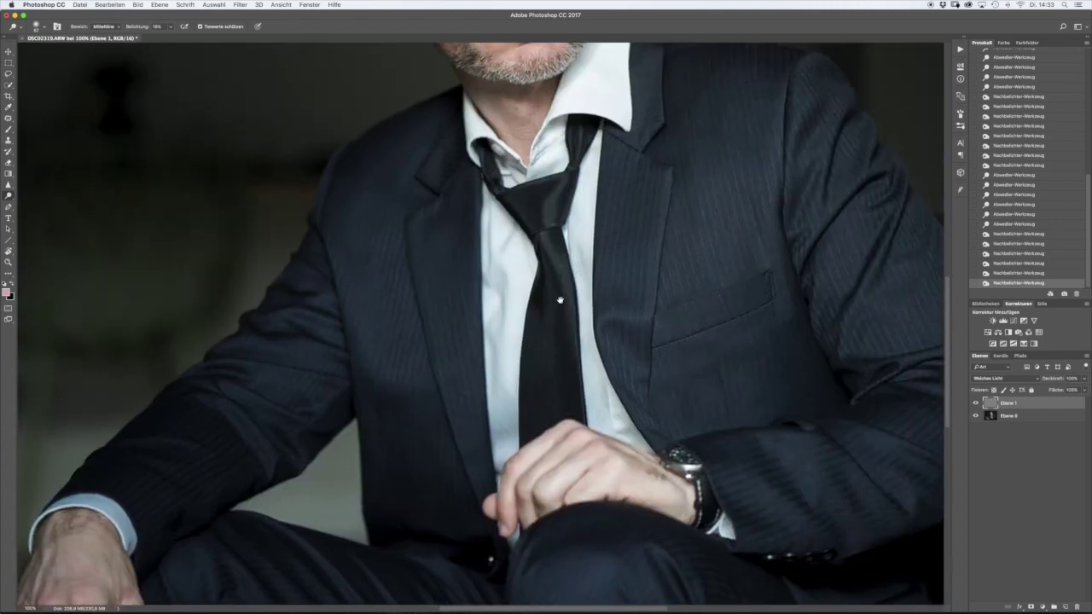
pyautogui.scroll(3, 559, 300)
pyautogui.scroll(4, 562, 303)
pyautogui.scroll(2, 567, 305)
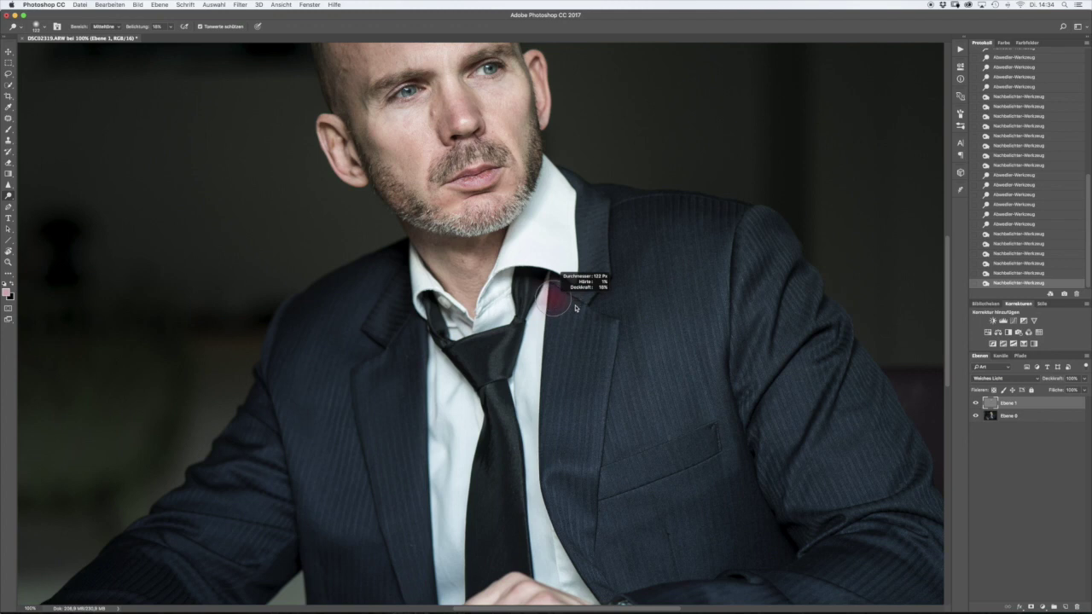
pyautogui.moveTo(471, 359)
pyautogui.mouseDown()
pyautogui.moveTo(491, 430)
pyautogui.moveTo(489, 296)
pyautogui.mouseUp()
pyautogui.moveTo(557, 272)
pyautogui.mouseDown()
pyautogui.moveTo(561, 292)
pyautogui.moveTo(598, 298)
pyautogui.mouseUp()
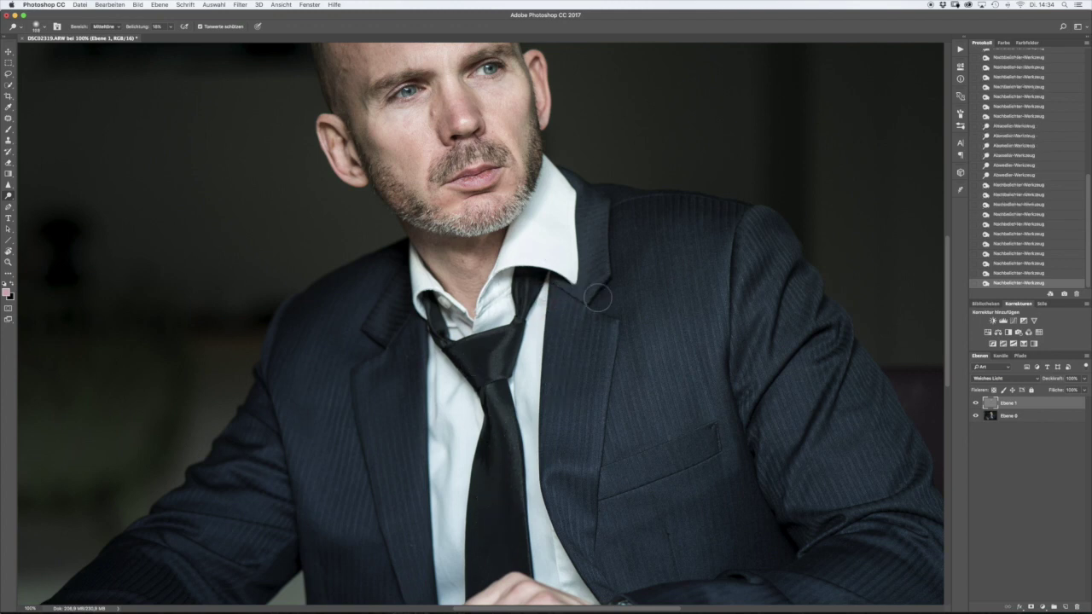
pyautogui.moveTo(610, 261)
pyautogui.mouseDown()
pyautogui.moveTo(625, 308)
pyautogui.moveTo(673, 282)
pyautogui.mouseUp()
pyautogui.moveTo(841, 483); pyautogui.dragTo(862, 419)
# Zoom out to the whole portrait, enlarge the brush and burn the jacket sleeve.
pyautogui.hotkey('ctrl', '0')
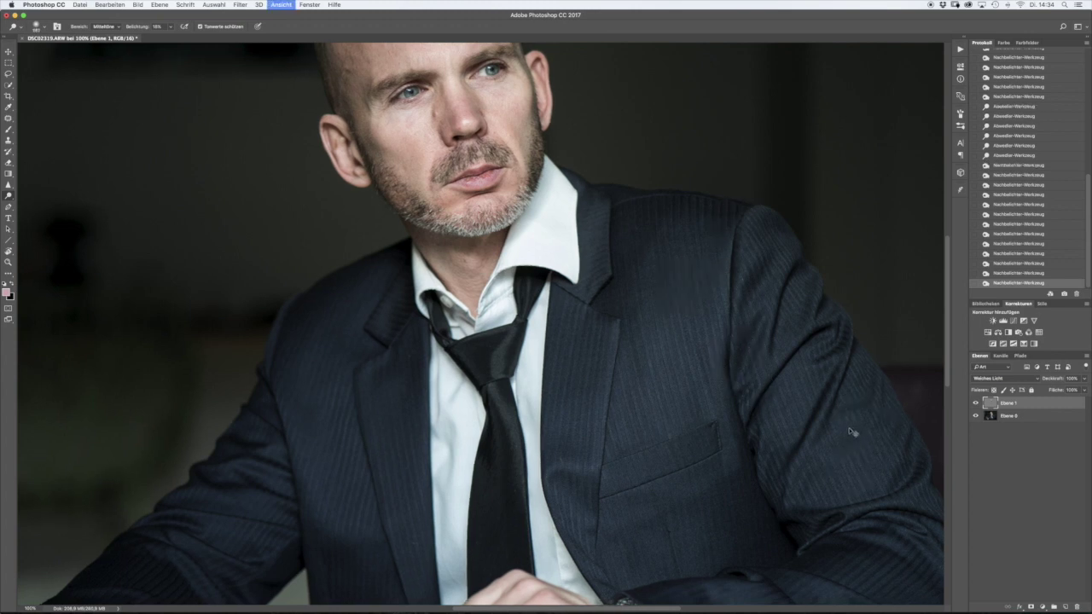
pyautogui.moveTo(695, 350); pyautogui.dragTo(709, 350)
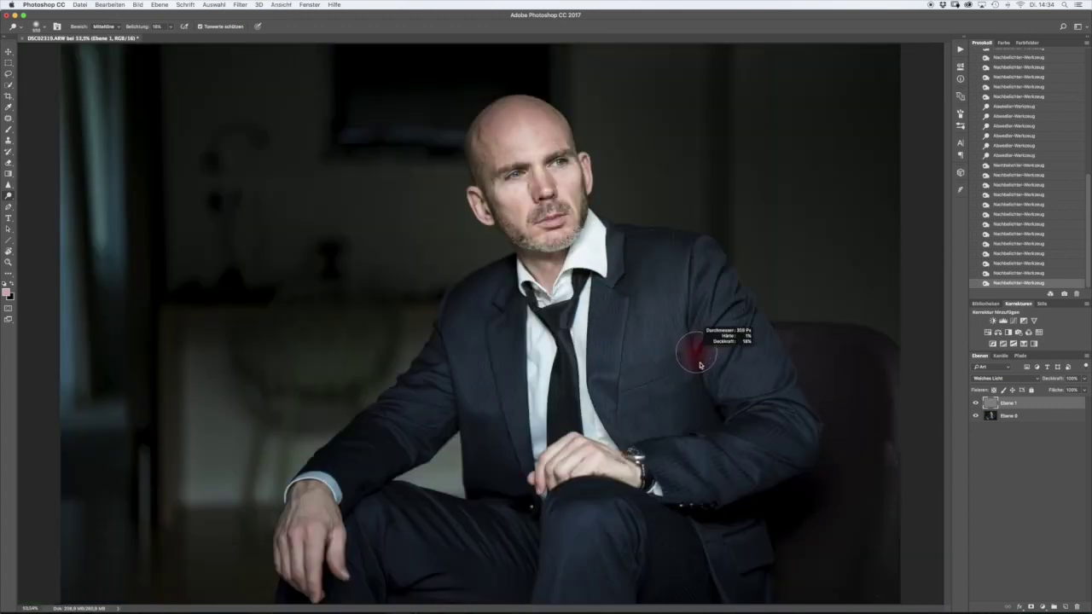
pyautogui.moveTo(708, 417)
pyautogui.mouseDown()
pyautogui.moveTo(723, 421)
pyautogui.moveTo(714, 418)
pyautogui.moveTo(733, 500)
pyautogui.mouseUp()
pyautogui.moveTo(727, 567); pyautogui.dragTo(693, 580)
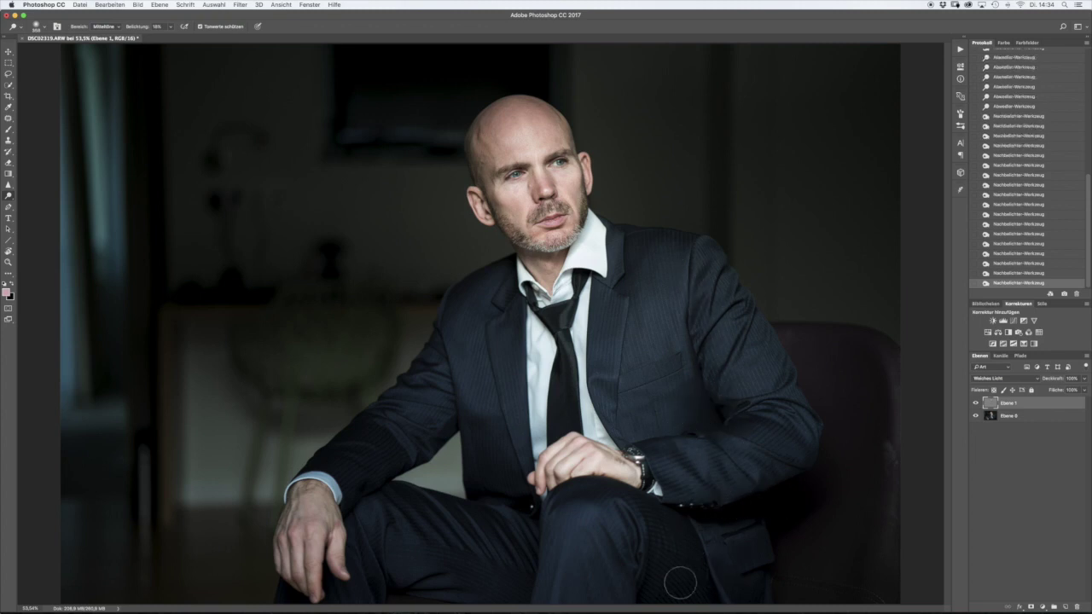
pyautogui.moveTo(521, 548)
pyautogui.mouseDown()
pyautogui.moveTo(401, 560)
pyautogui.moveTo(350, 520)
pyautogui.mouseUp()
pyautogui.moveTo(347, 437); pyautogui.dragTo(464, 431)
# Resize the brush, dodge a spot and burn the hand area.
pyautogui.moveTo(555, 366); pyautogui.dragTo(549, 367)
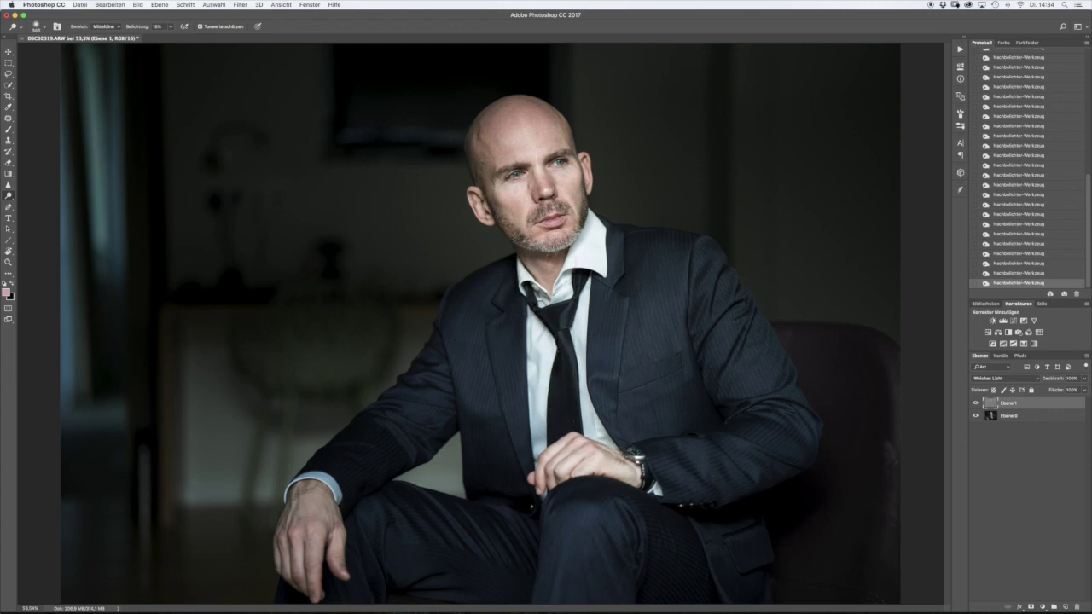
pyautogui.moveTo(565, 284); pyautogui.dragTo(573, 284)
pyautogui.moveTo(367, 546); pyautogui.dragTo(344, 546)
pyautogui.click(328, 568)
pyautogui.click(328, 568)
pyautogui.click(328, 568)
pyautogui.click(581, 461)
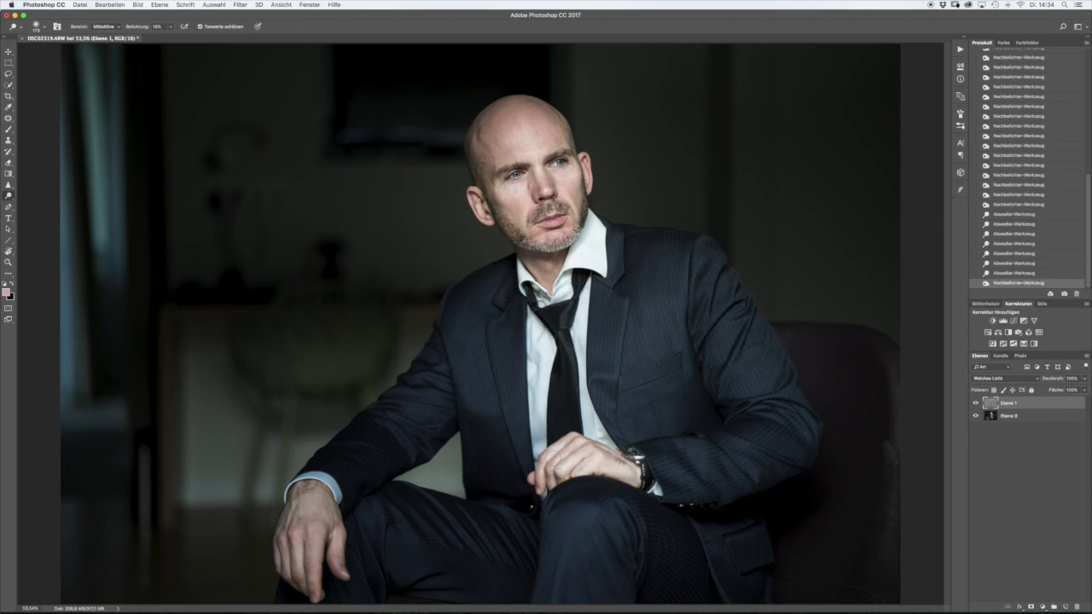
# Burn the knee and leg with repeated brush dabs.
pyautogui.click(582, 539)
pyautogui.click(629, 526)
pyautogui.click(623, 527)
pyautogui.click(597, 576)
pyautogui.click(616, 531)
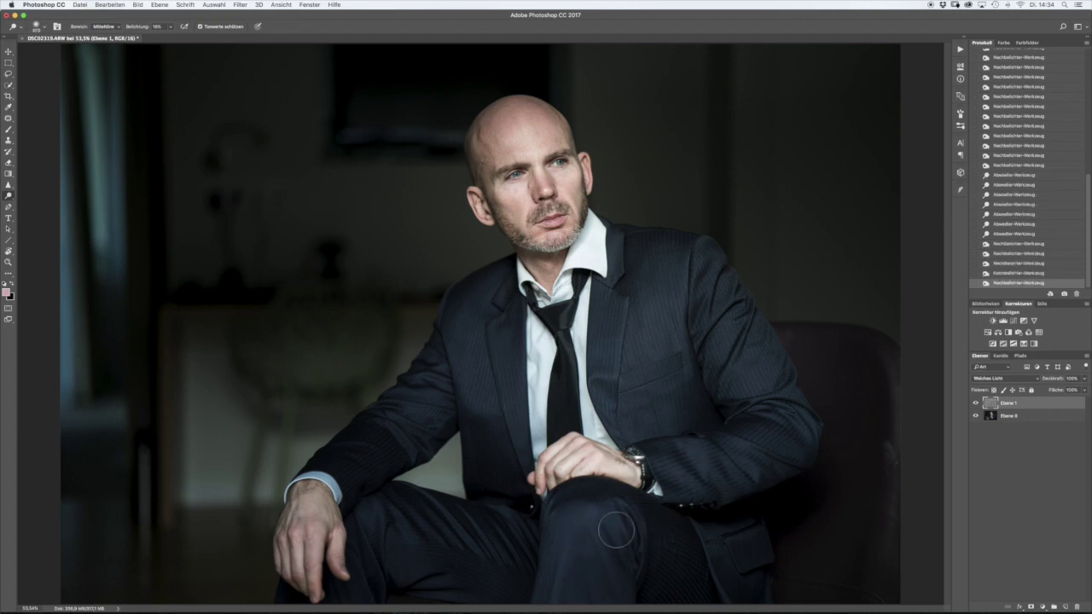
pyautogui.click(542, 586)
pyautogui.click(597, 506)
pyautogui.click(631, 551)
pyautogui.click(611, 562)
pyautogui.click(520, 559)
# Burn the lapel, the area beside the tie and the collar, and retouch the tie knot.
pyautogui.click(537, 555)
pyautogui.click(509, 449)
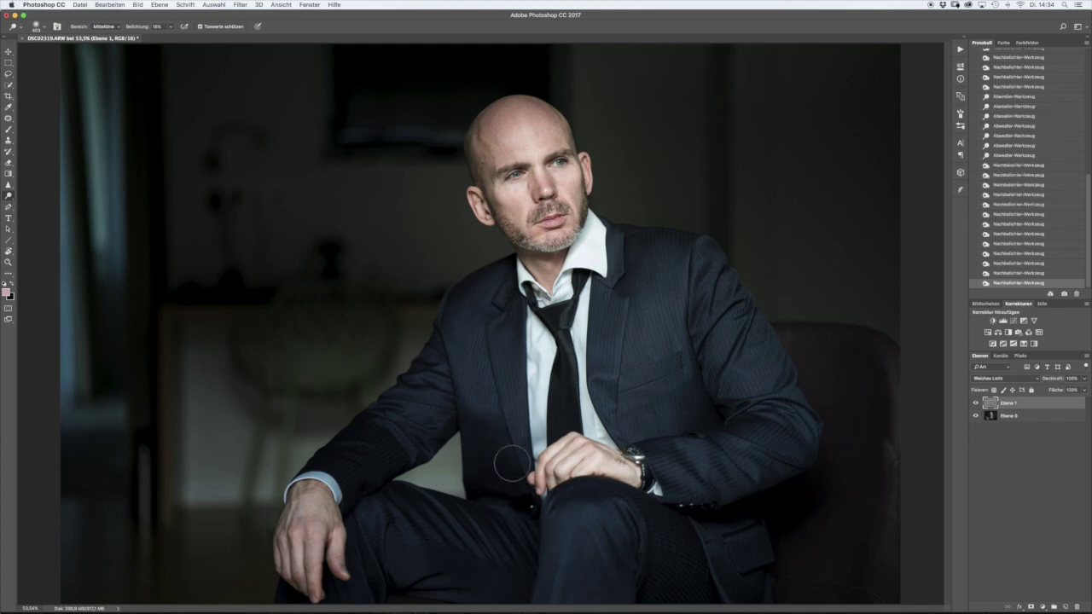
pyautogui.click(510, 317)
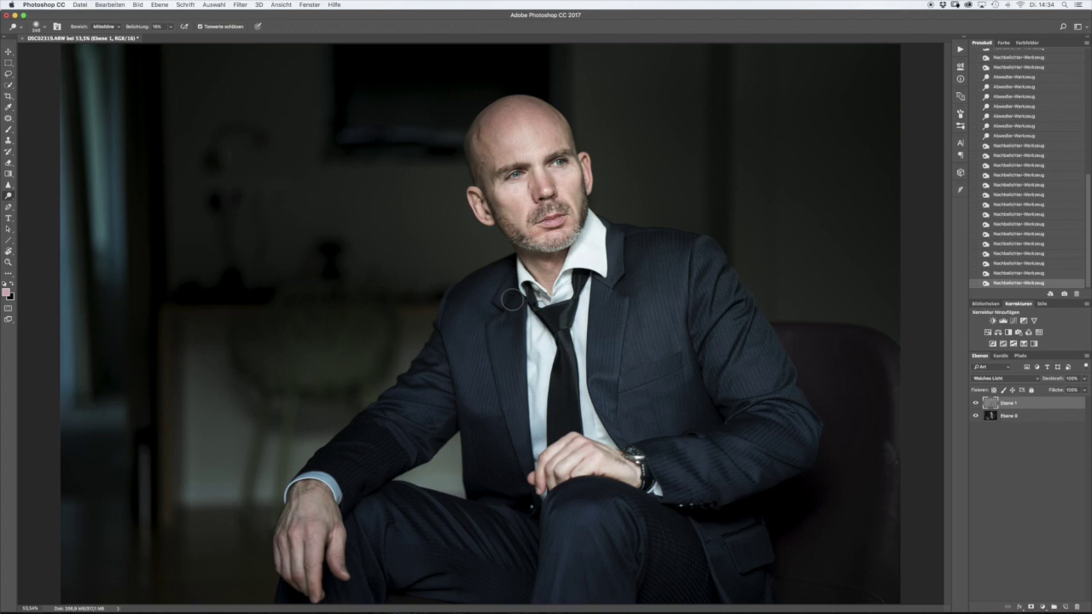
pyautogui.click(532, 293)
pyautogui.keyDown('alt'); pyautogui.click(553, 314); pyautogui.keyUp('alt')
pyautogui.click(558, 310)
pyautogui.click(565, 340)
# Lighten the tie with a resized brush.
pyautogui.moveTo(562, 324); pyautogui.dragTo(581, 316)
pyautogui.keyDown('alt'); pyautogui.click(566, 346); pyautogui.keyUp('alt')
pyautogui.keyDown('alt'); pyautogui.click(560, 429); pyautogui.keyUp('alt')
pyautogui.keyDown('alt'); pyautogui.click(556, 393); pyautogui.keyUp('alt')
# Burn the jacket front and sleeve, and lighten part of the sleeve.
pyautogui.moveTo(595, 388)
pyautogui.mouseDown()
pyautogui.moveTo(618, 396)
pyautogui.moveTo(590, 367)
pyautogui.moveTo(608, 350)
pyautogui.moveTo(608, 296)
pyautogui.moveTo(628, 272)
pyautogui.moveTo(627, 373)
pyautogui.mouseUp()
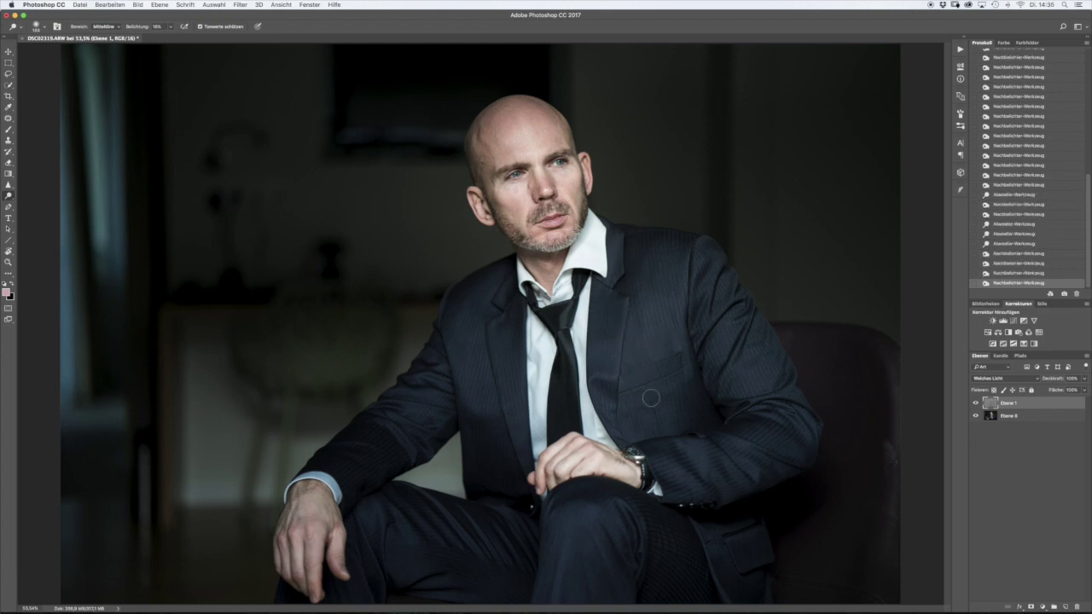
pyautogui.moveTo(693, 358)
pyautogui.mouseDown()
pyautogui.moveTo(698, 335)
pyautogui.moveTo(748, 327)
pyautogui.moveTo(743, 338)
pyautogui.mouseUp()
pyautogui.moveTo(725, 375); pyautogui.dragTo(706, 418)
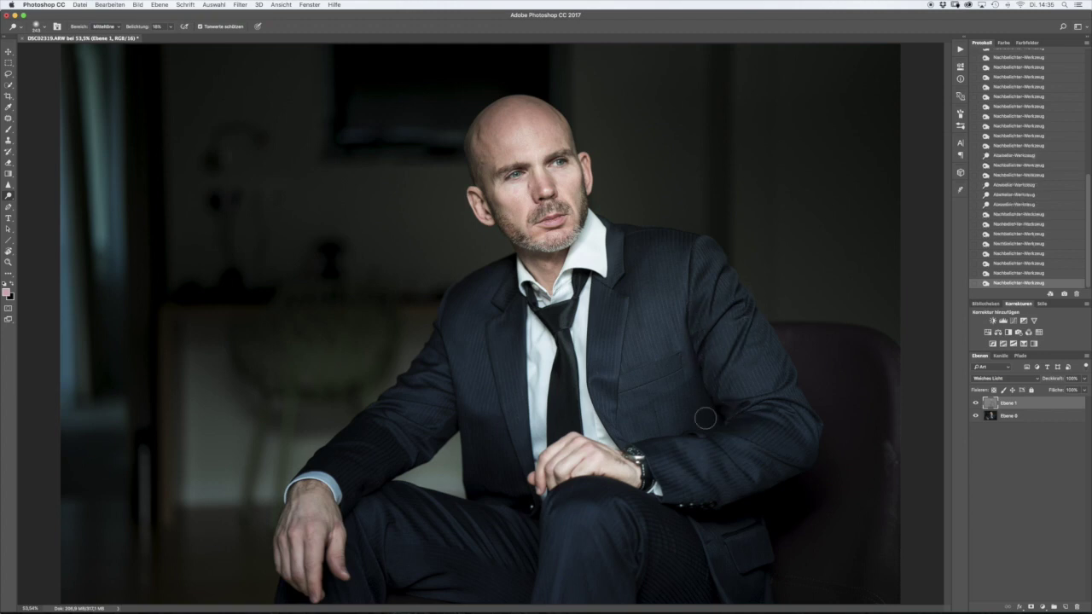
pyautogui.moveTo(673, 456)
pyautogui.mouseDown()
pyautogui.moveTo(659, 482)
pyautogui.moveTo(666, 467)
pyautogui.moveTo(769, 478)
pyautogui.moveTo(736, 481)
pyautogui.moveTo(735, 404)
pyautogui.moveTo(702, 349)
pyautogui.moveTo(706, 239)
pyautogui.mouseUp()
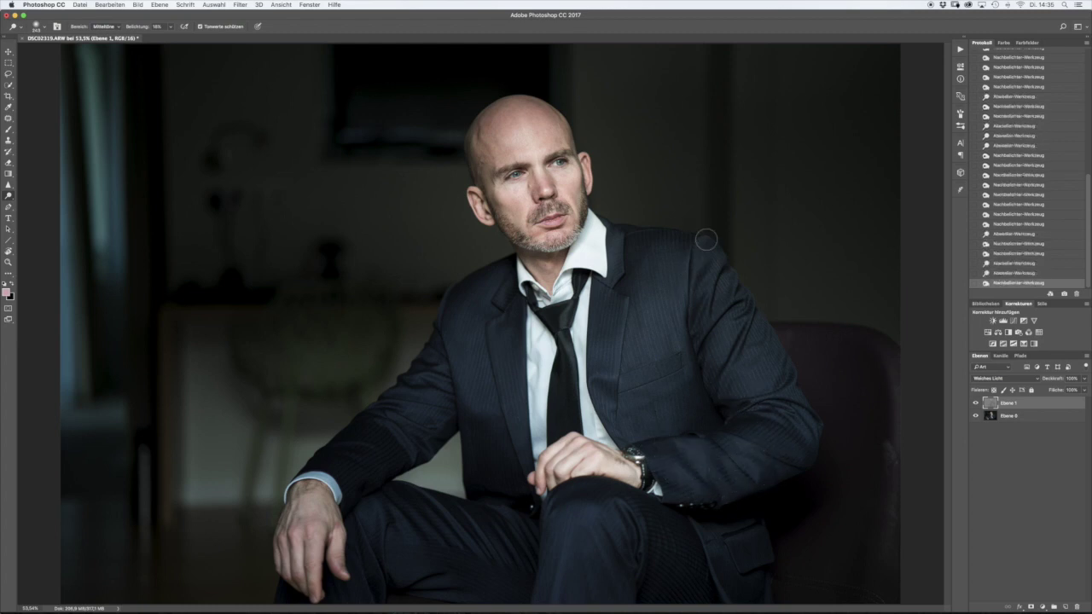
# Toggle the retouching layers' visibility to compare before and after, then zoom out.
pyautogui.click(975, 402)
pyautogui.click(975, 404)
pyautogui.click(975, 403)
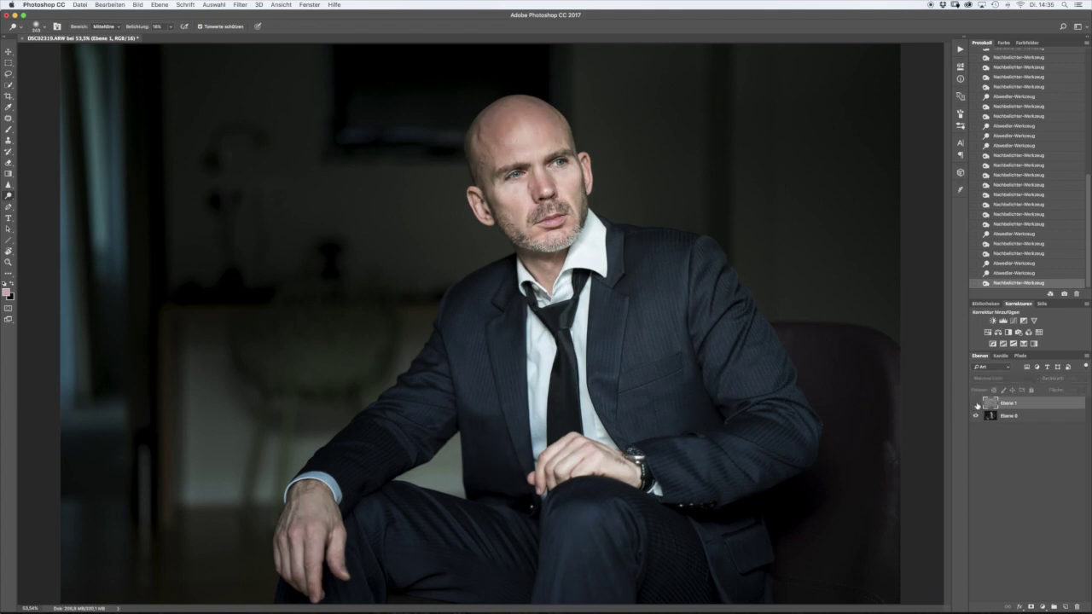
pyautogui.click(976, 403)
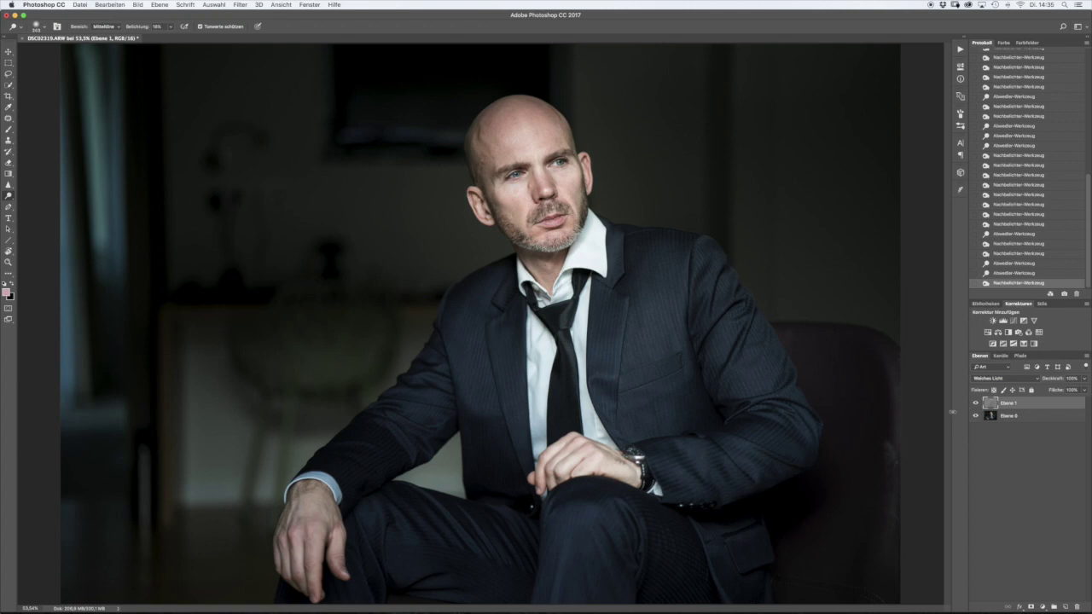
pyautogui.press('super+minus')
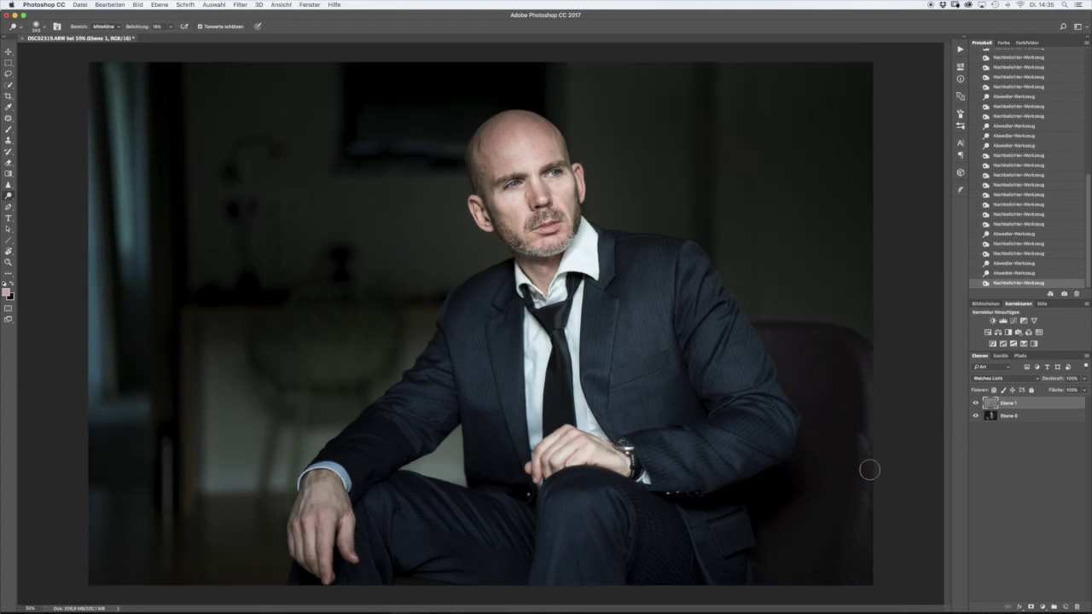
# Burn along the right edge of the chair to darken it.
pyautogui.moveTo(858, 395)
pyautogui.mouseDown()
pyautogui.moveTo(865, 520)
pyautogui.moveTo(855, 550)
pyautogui.mouseUp()
pyautogui.moveTo(878, 373)
pyautogui.mouseDown()
pyautogui.moveTo(865, 439)
pyautogui.moveTo(860, 376)
pyautogui.mouseUp()
pyautogui.moveTo(860, 375); pyautogui.dragTo(862, 399)
pyautogui.moveTo(866, 452)
pyautogui.mouseDown()
pyautogui.moveTo(865, 429)
pyautogui.moveTo(867, 446)
pyautogui.mouseUp()
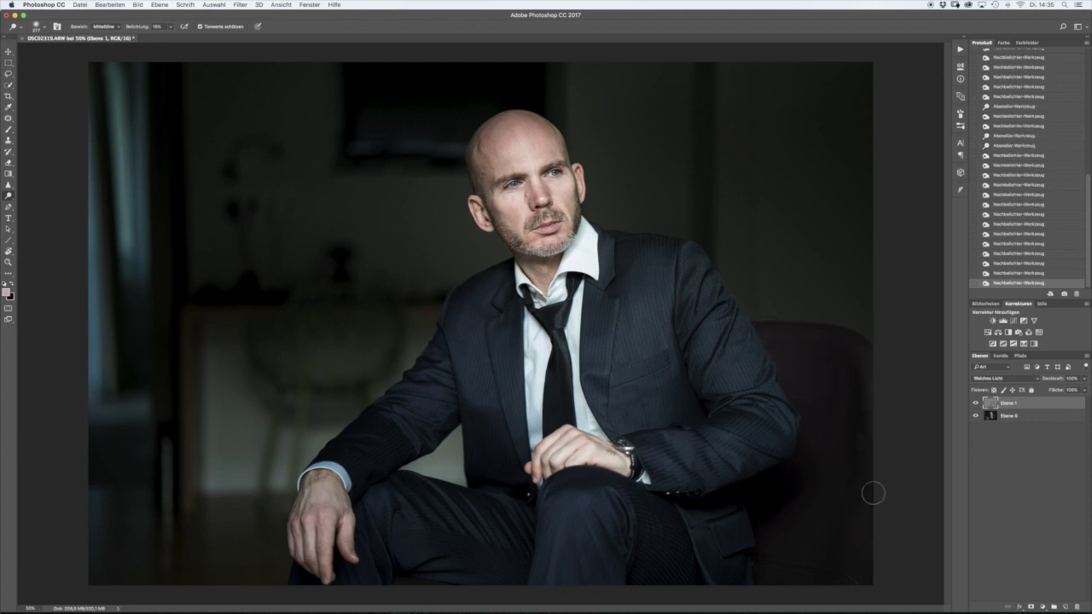
# Step back two strokes in History, re-burn the chair edge, and solo the dodge-and-burn layer.
pyautogui.click(1011, 273)
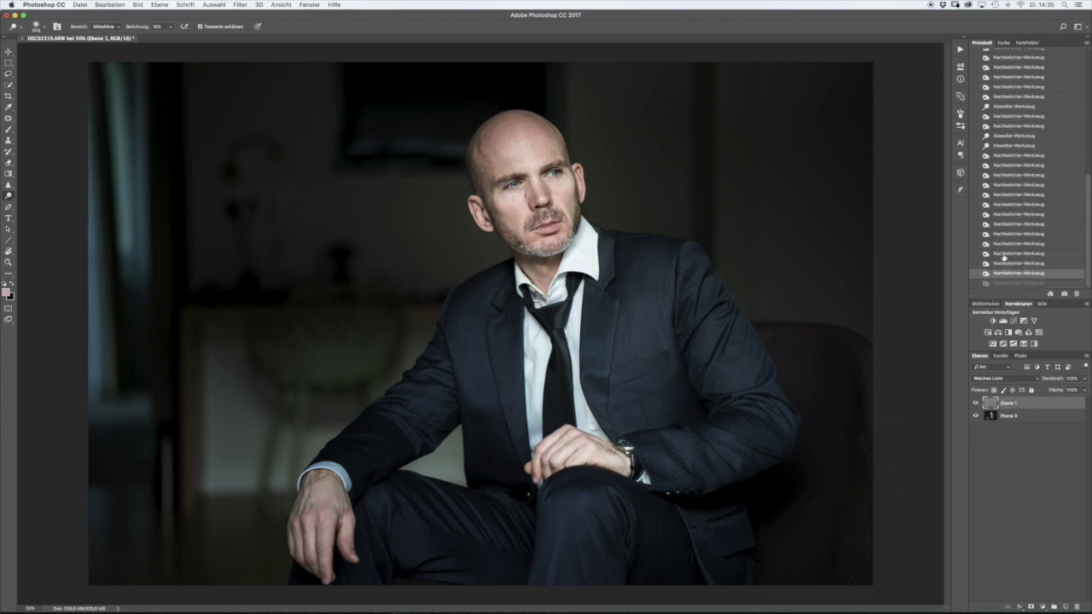
pyautogui.click(1006, 254)
pyautogui.moveTo(859, 463)
pyautogui.mouseDown()
pyautogui.moveTo(848, 577)
pyautogui.moveTo(862, 415)
pyautogui.moveTo(847, 329)
pyautogui.moveTo(863, 542)
pyautogui.mouseUp()
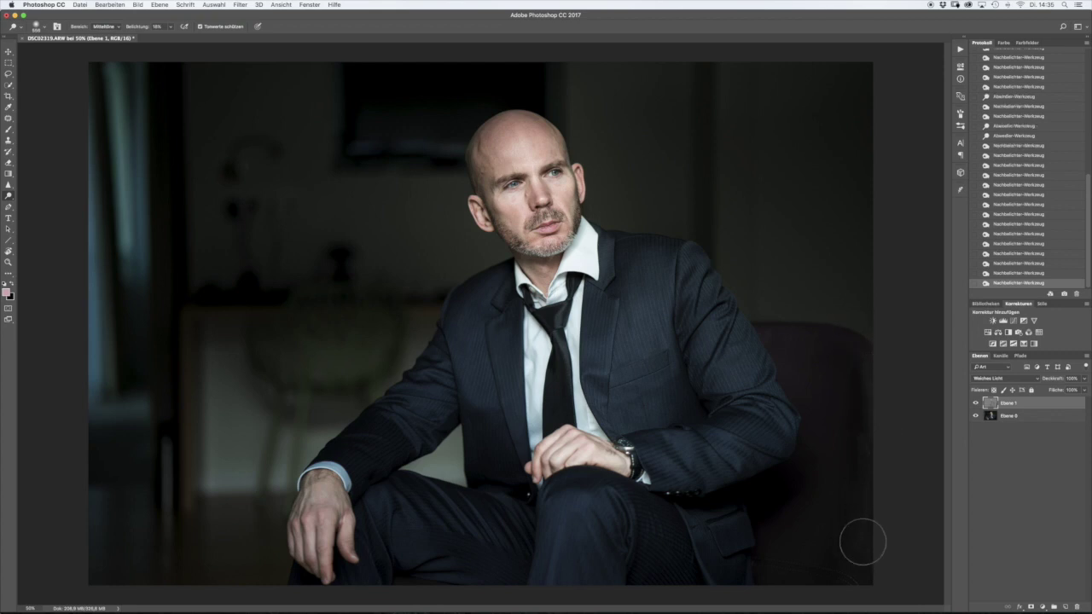
pyautogui.keyDown('alt'); pyautogui.click(976, 404); pyautogui.keyUp('alt')
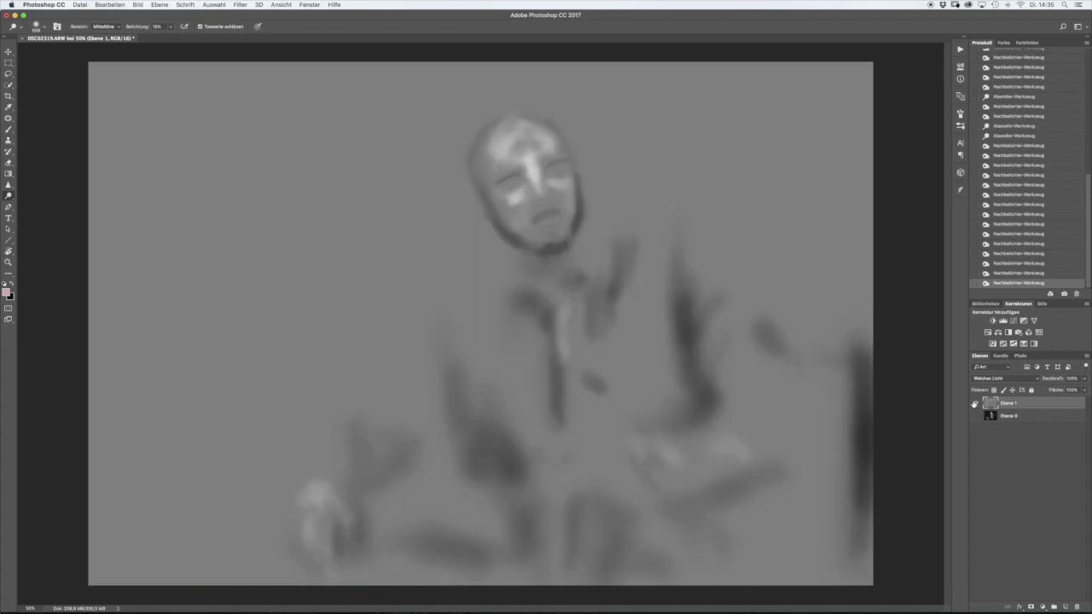
pyautogui.keyDown('alt'); pyautogui.click(975, 403); pyautogui.keyUp('alt')
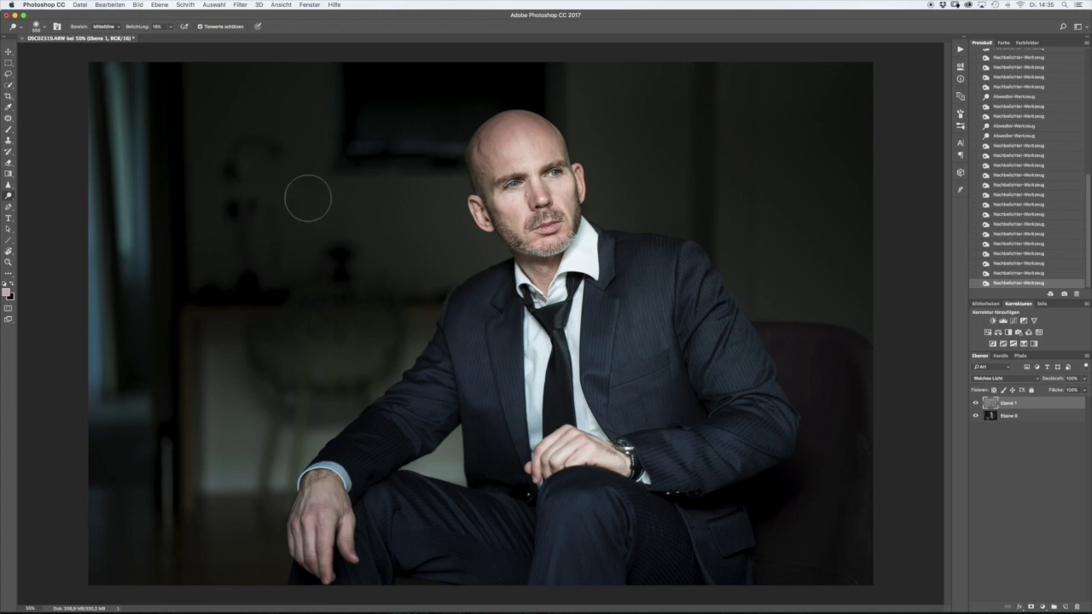
# Resize the image to 1990 px wide (1990 × 1328) via Bildgröße.
pyautogui.click(137, 4)
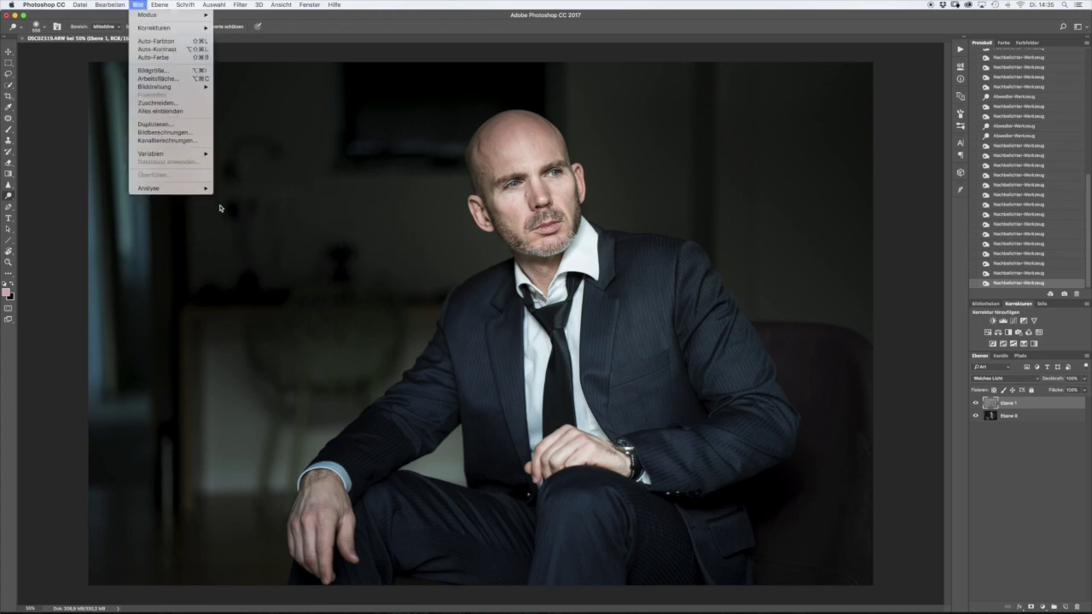
pyautogui.click(153, 70)
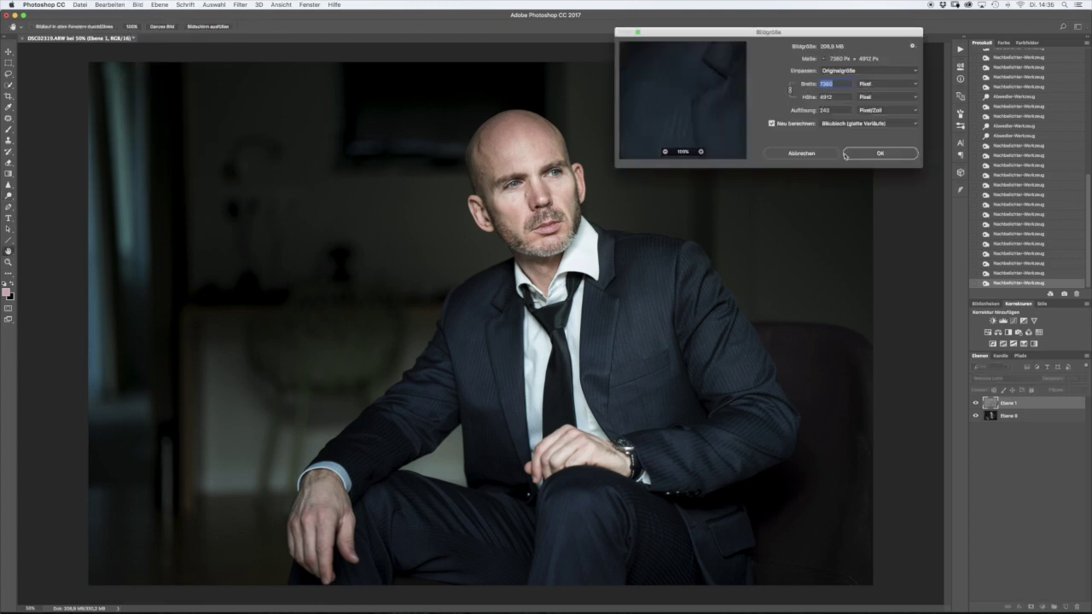
pyautogui.write('1')
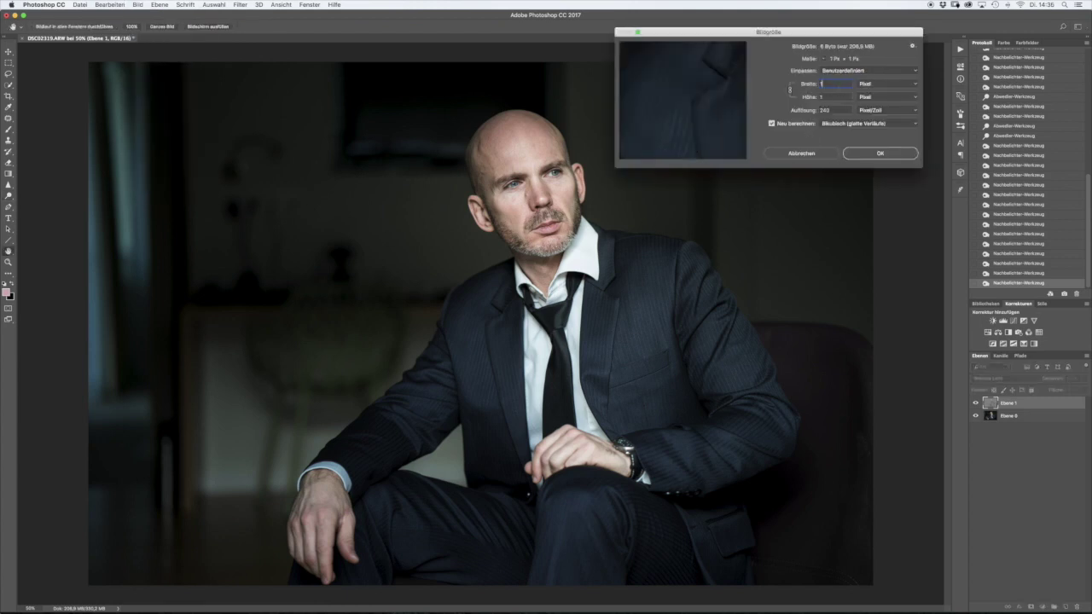
pyautogui.write('990')
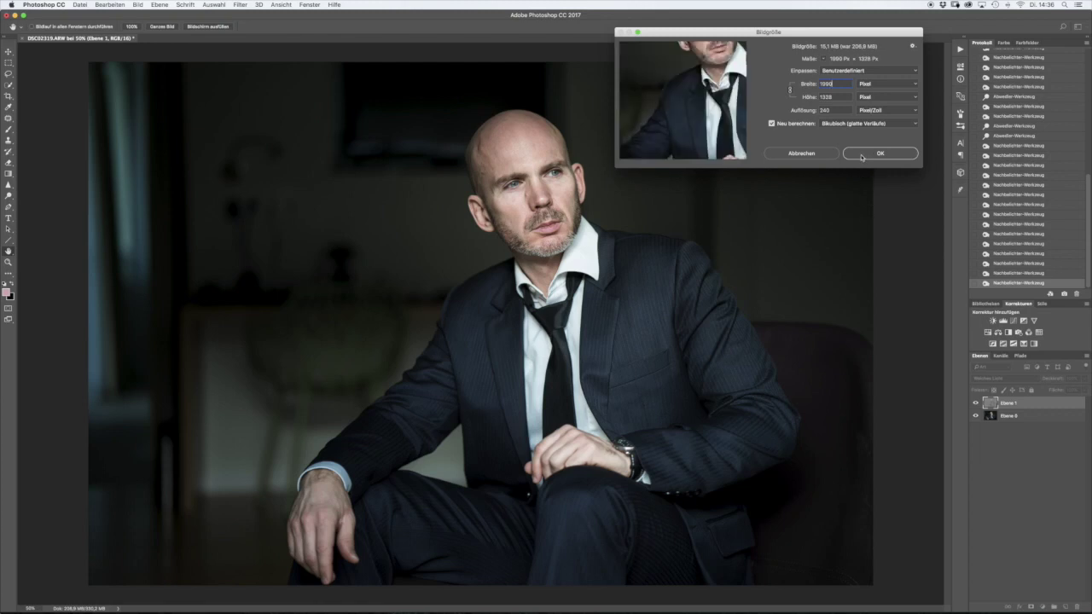
pyautogui.click(864, 155)
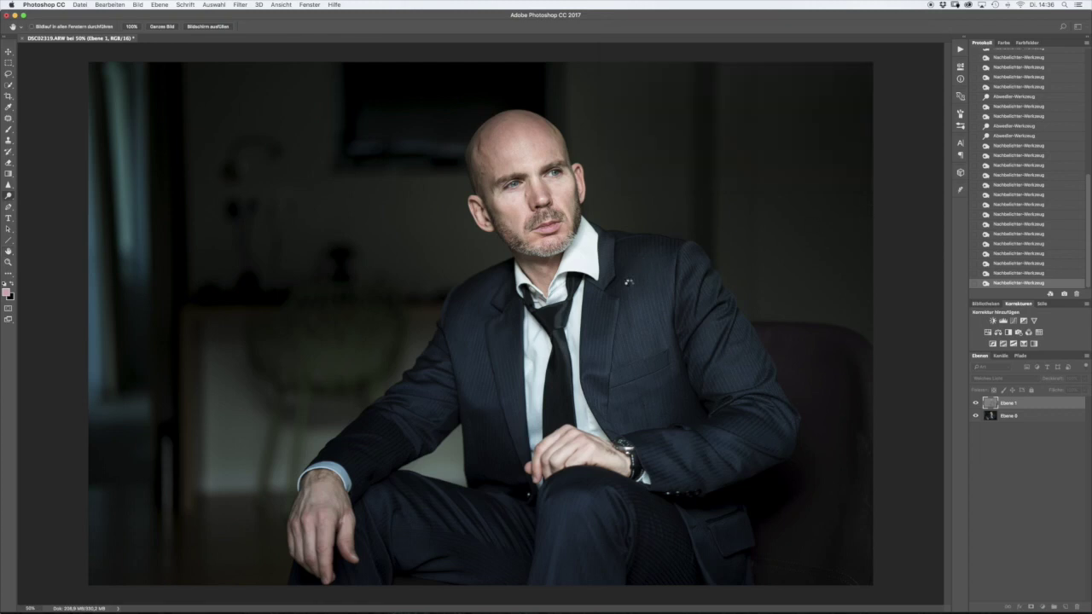
# View at 100% and apply Unscharf maskieren with radius 0,2.
pyautogui.hotkey('ctrl', '1')
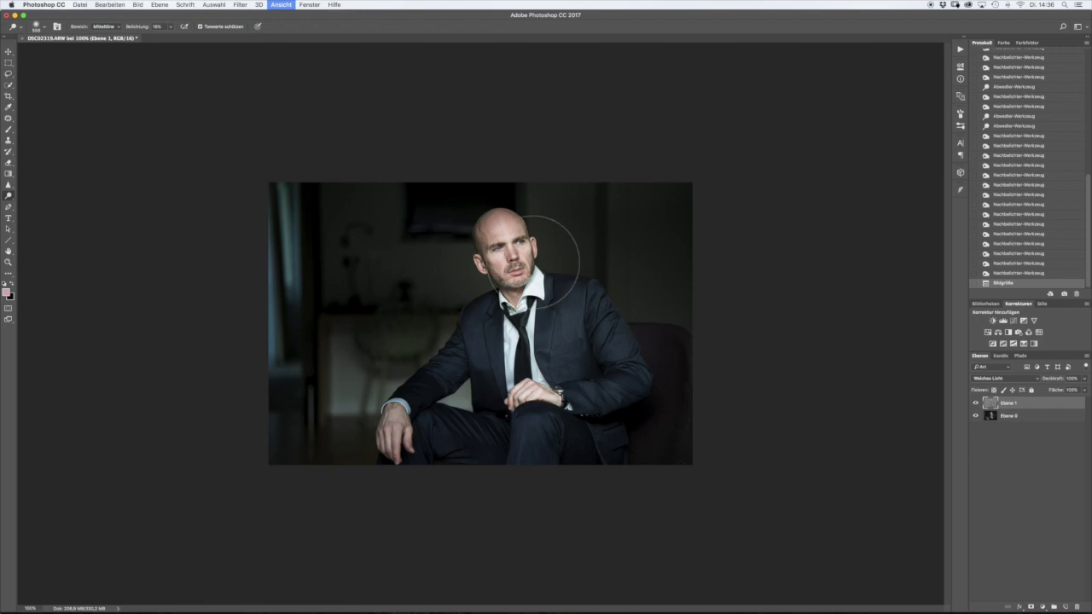
pyautogui.click(243, 4)
pyautogui.moveTo(270, 122)
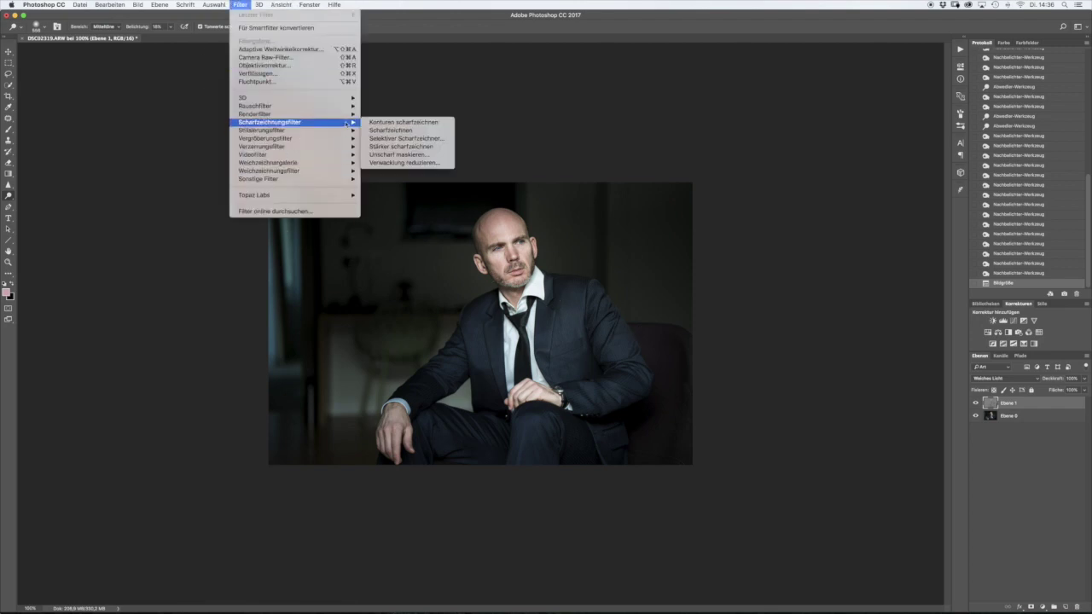
pyautogui.click(413, 156)
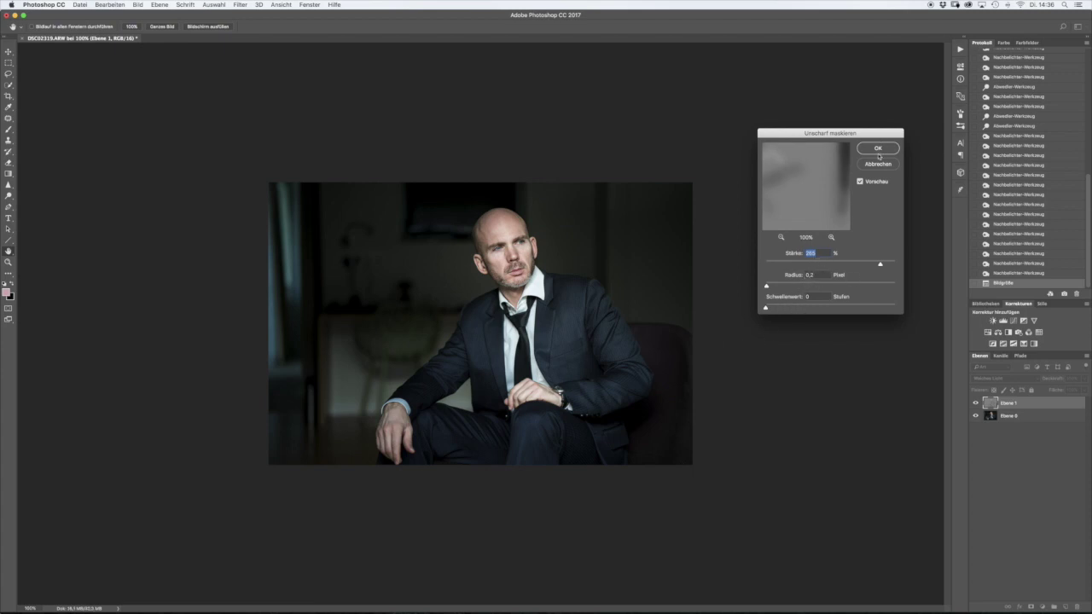
pyautogui.press('Return')
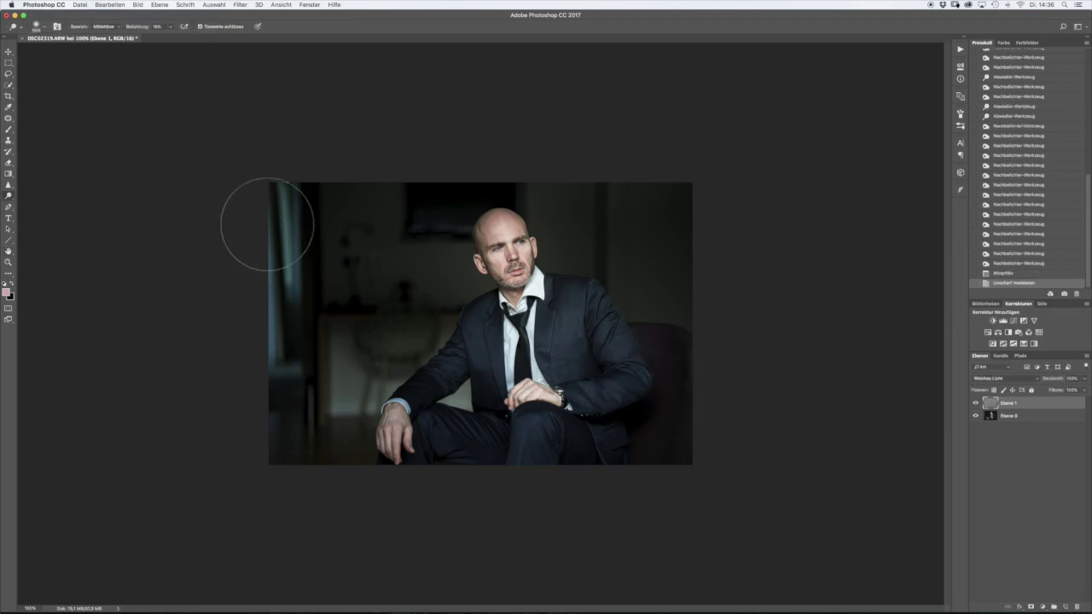
# Save the portrait as a JPEG named 'sn' at maximum quality 12, then minimize Photoshop.
pyautogui.click(97, 5)
pyautogui.click(114, 90)
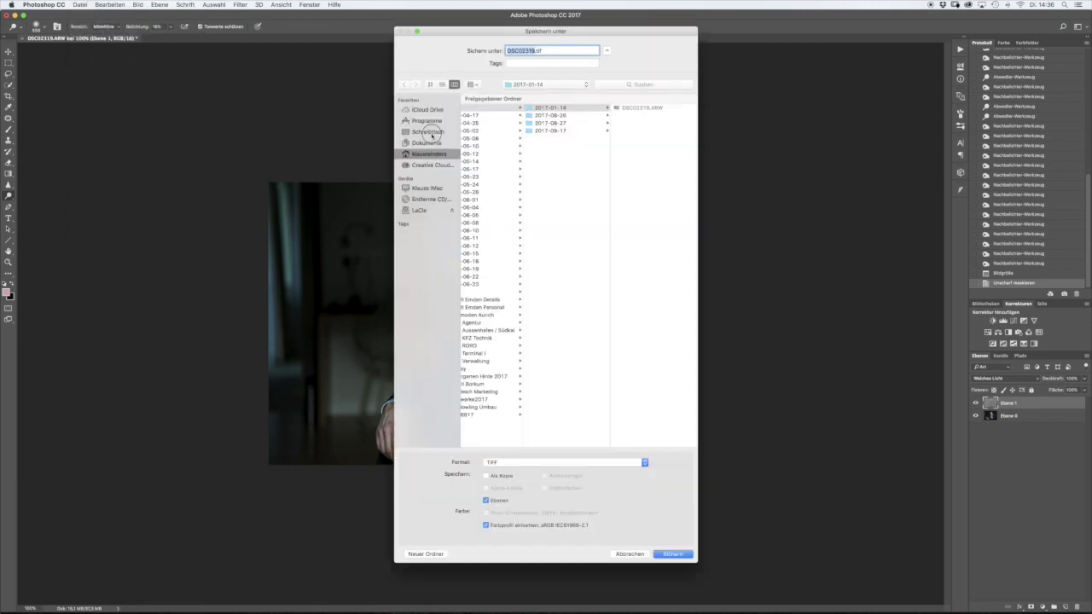
pyautogui.write('s')
pyautogui.write('n')
pyautogui.click(543, 468)
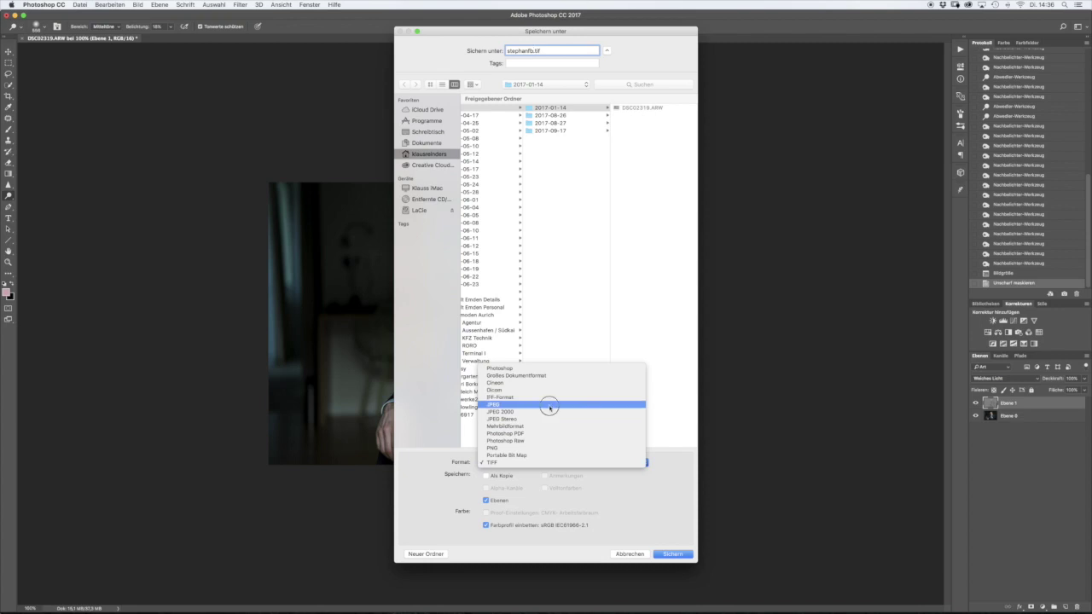
pyautogui.click(550, 399)
pyautogui.click(672, 553)
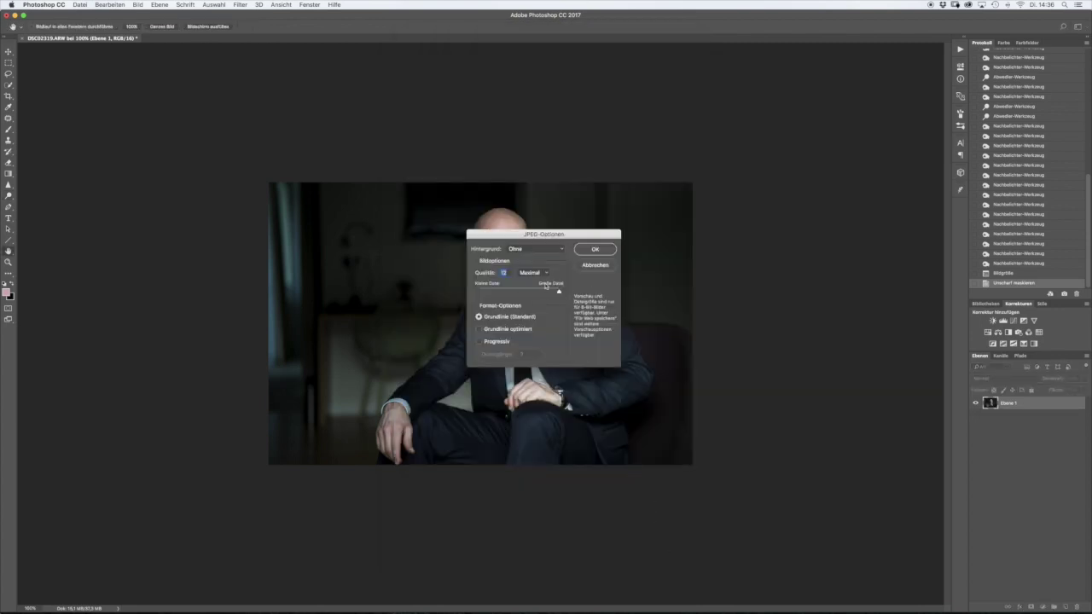
pyautogui.click(595, 250)
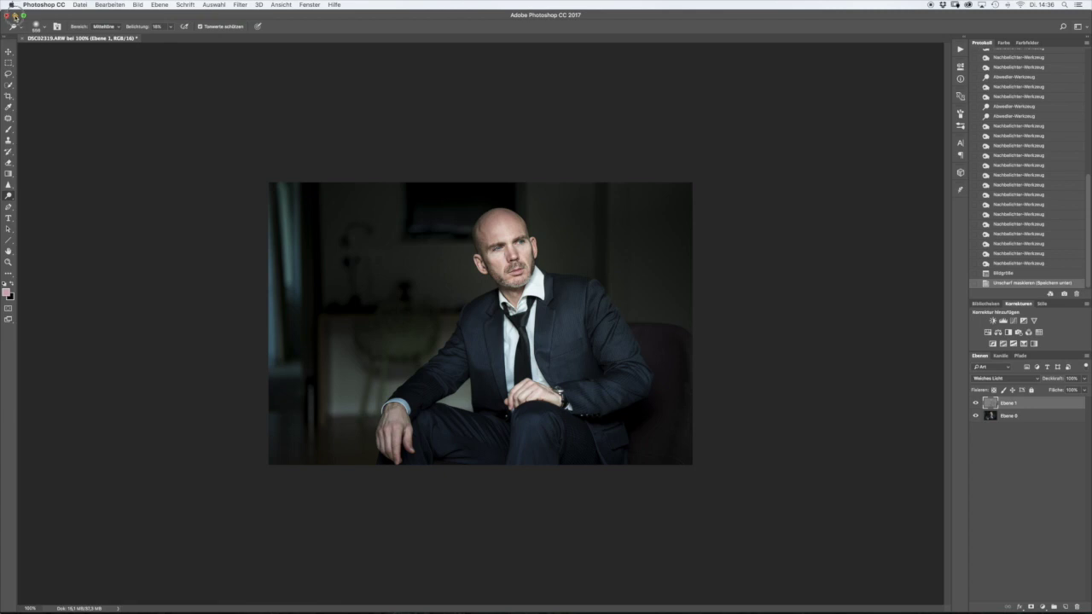
pyautogui.click(15, 15)
# Minimize the Lightroom window to the Dock.
pyautogui.click(13, 15)
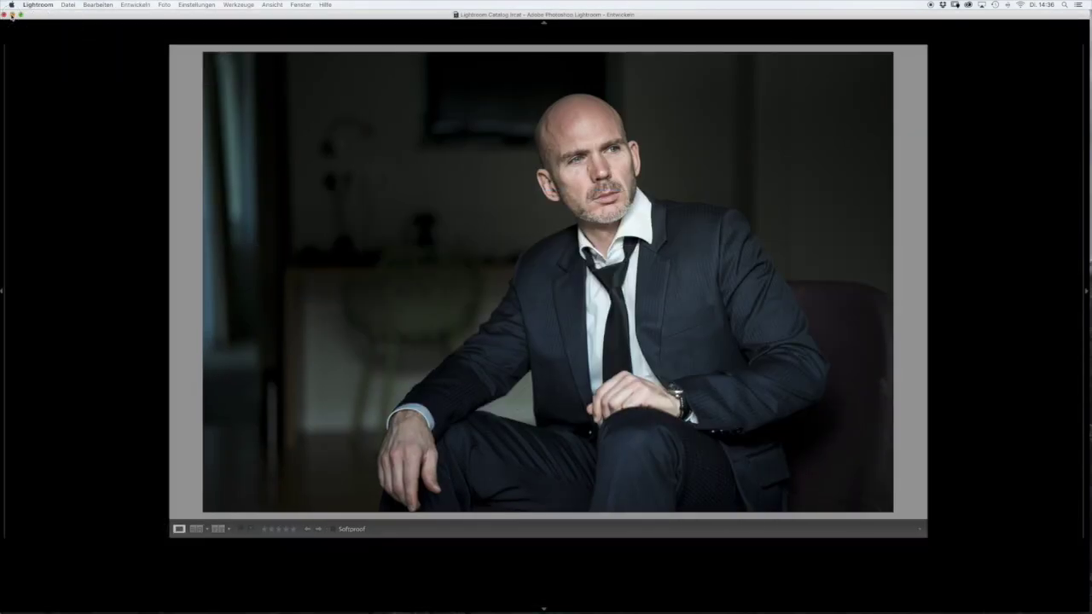